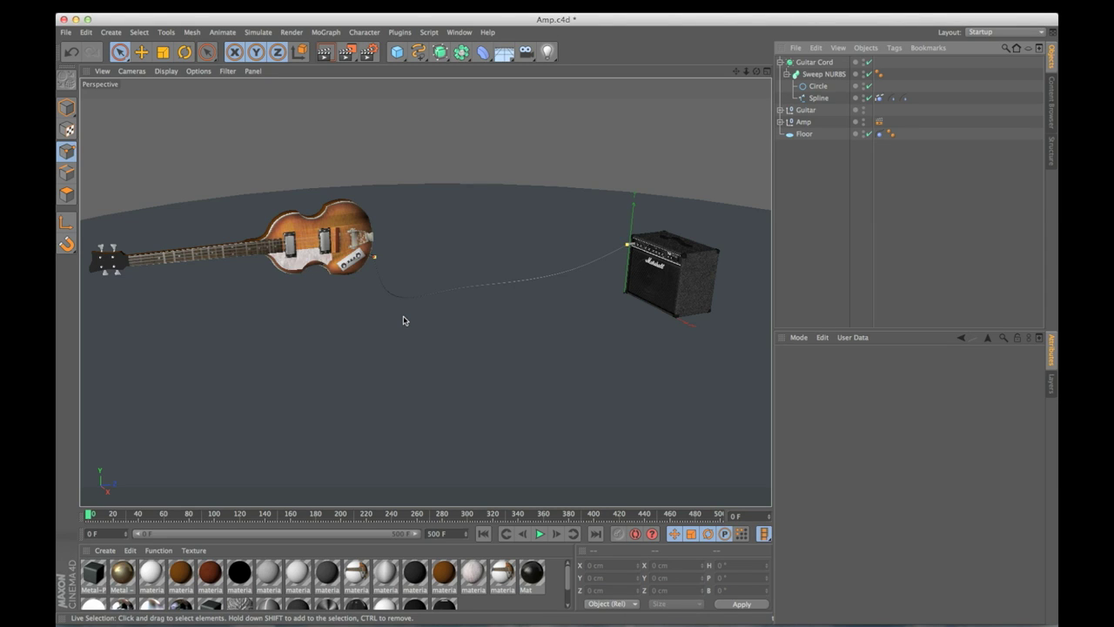
Step: Play the animation, move the Guitar around the scene to test how the cord follows, and rewind to the first frame
left_click(540, 534)
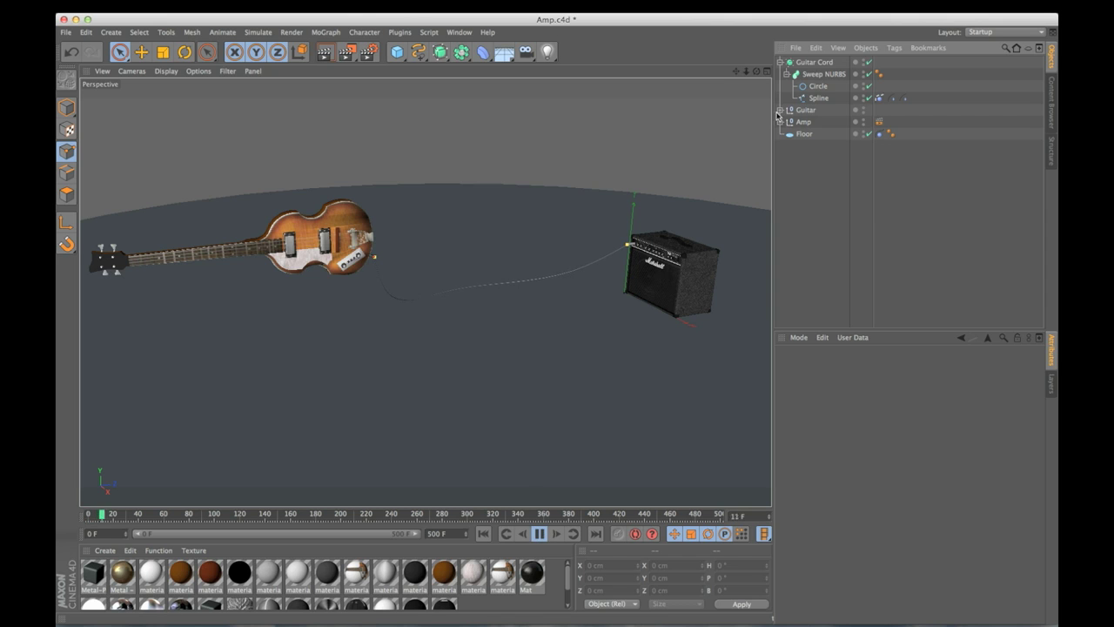
left_click(805, 109)
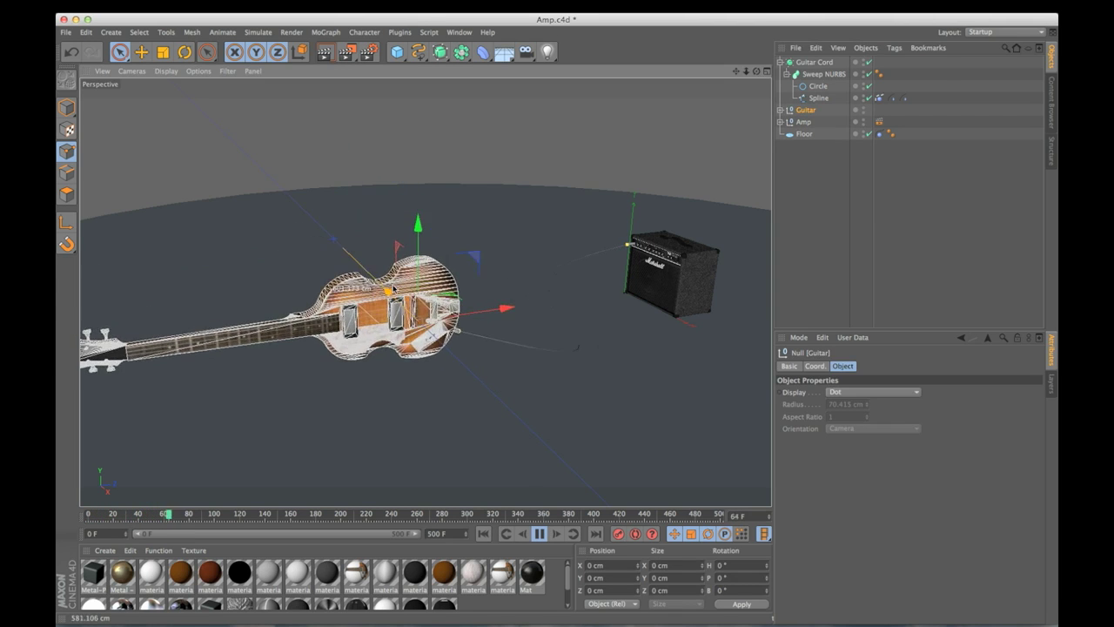
left_click_drag(393, 288, 345, 171)
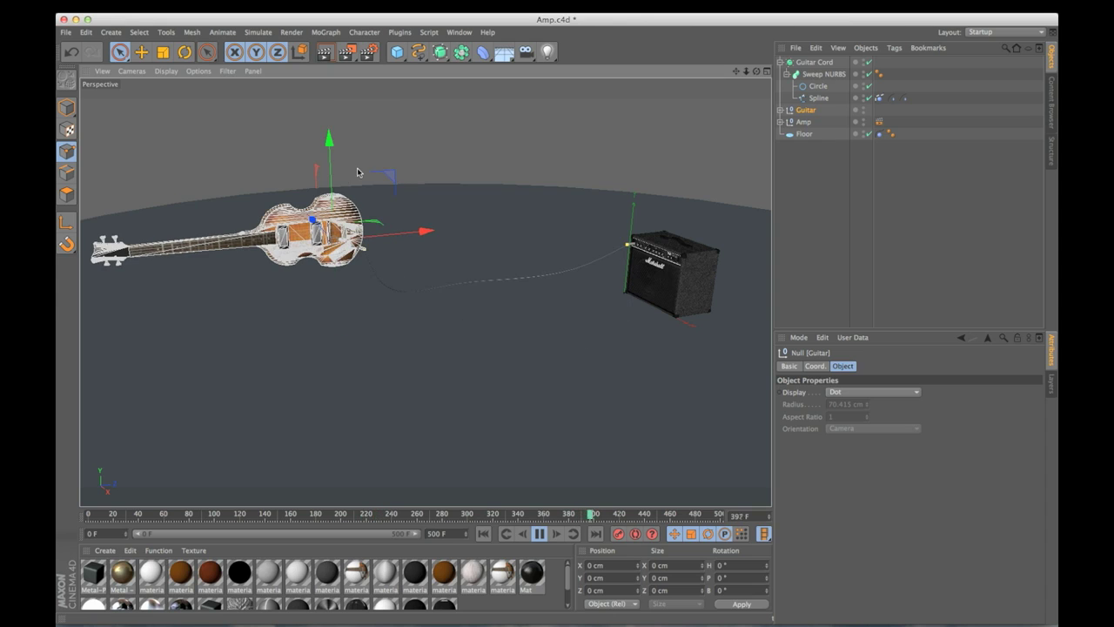
left_click(540, 533)
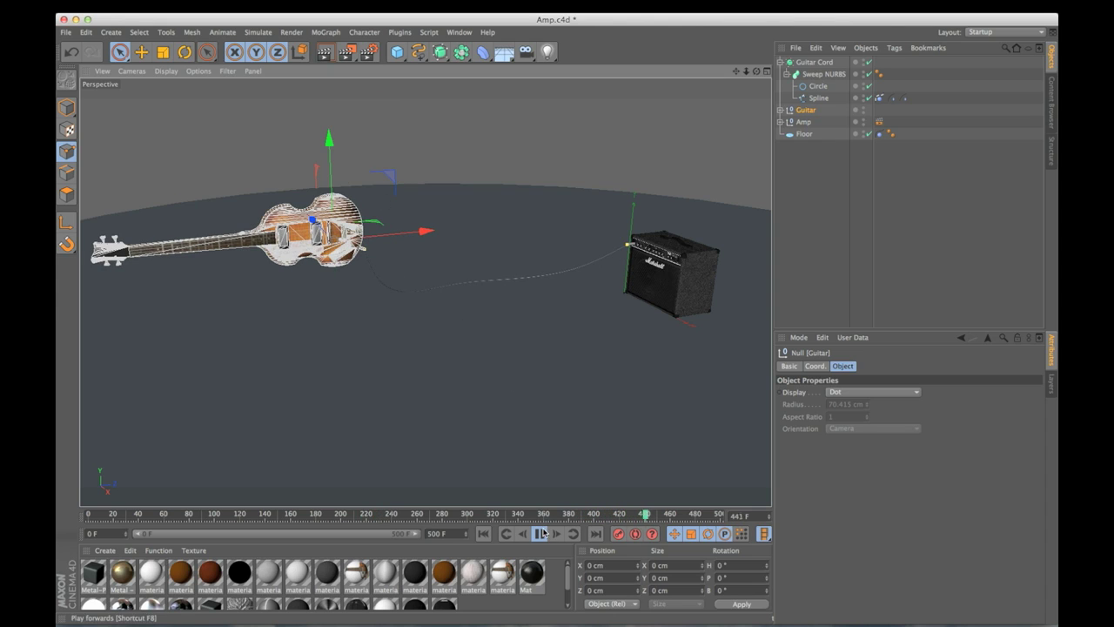
left_click(493, 534)
Step: Delete the existing Guitar Cord object together with its sweep and splines
left_click(806, 63)
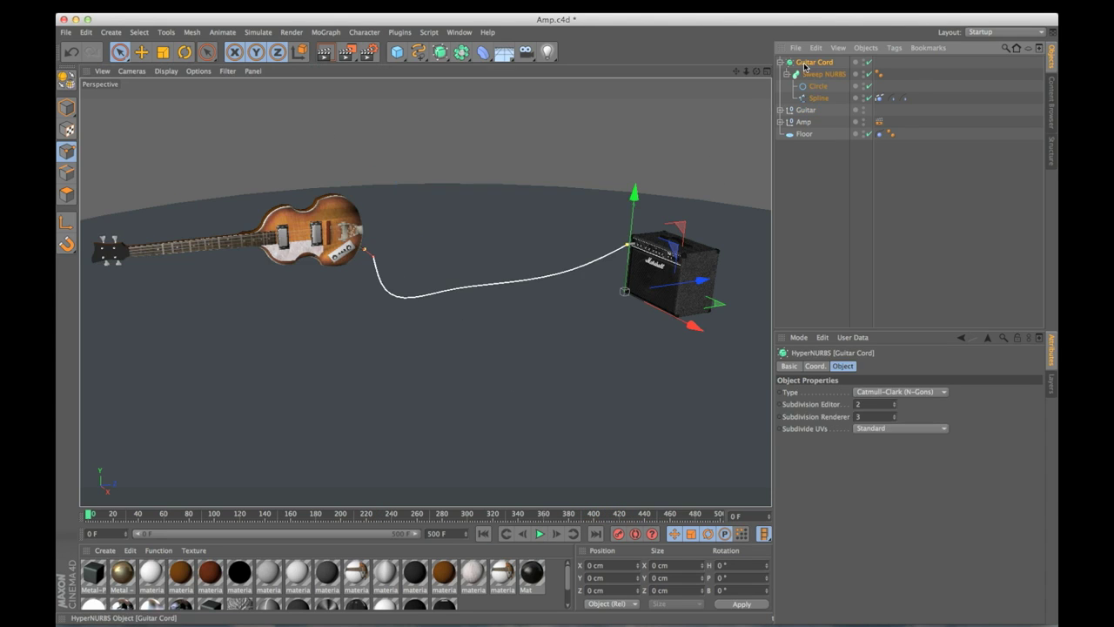
key("Delete")
Step: Start a Linear spline in the Top view with its first point at the outer end of the amp's plug
middle_click(709, 109)
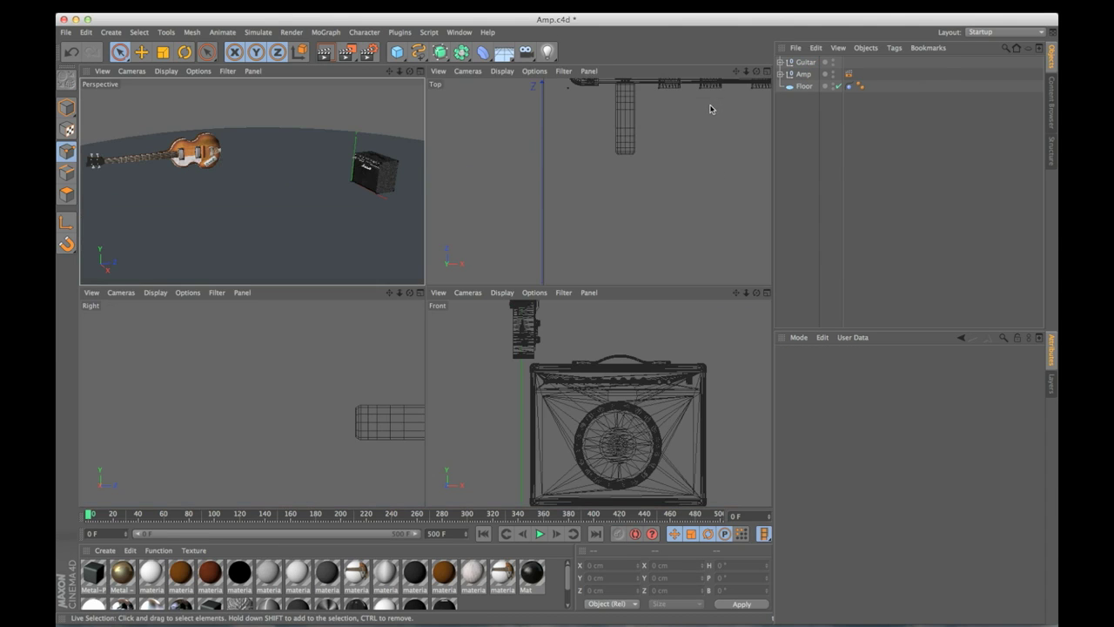
middle_click_drag(712, 110, 699, 132, "alt")
right_click_drag(703, 164, 612, 221, "alt")
middle_click_drag(612, 221, 542, 104, "alt")
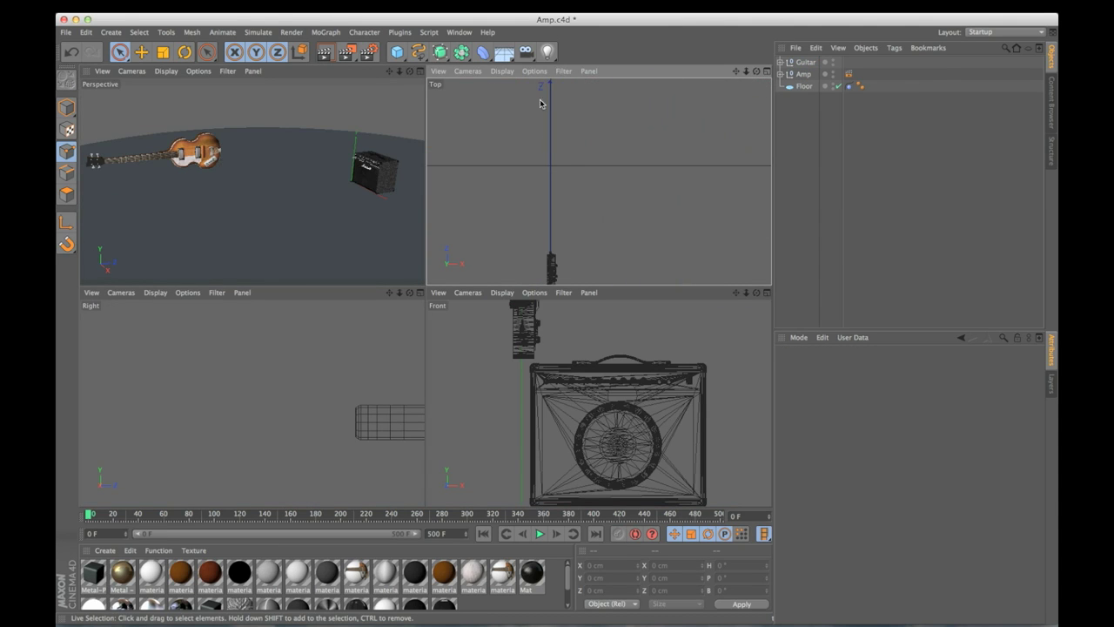
middle_click(580, 155)
scroll(490, 212, "up", 5)
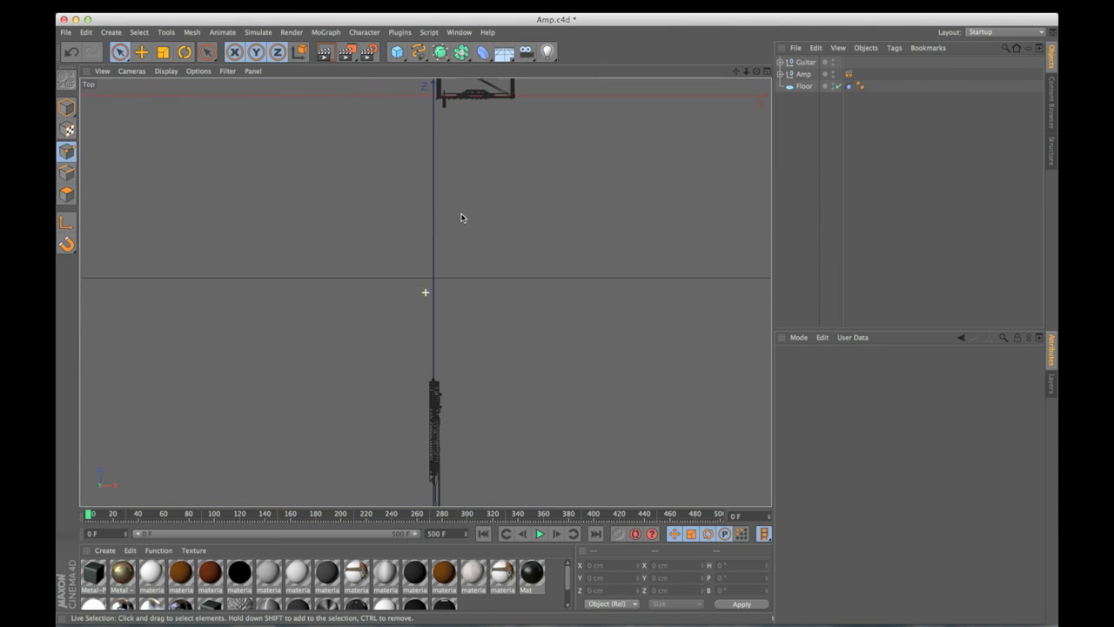
middle_click_drag(461, 214, 461, 247, "alt")
left_click(421, 53)
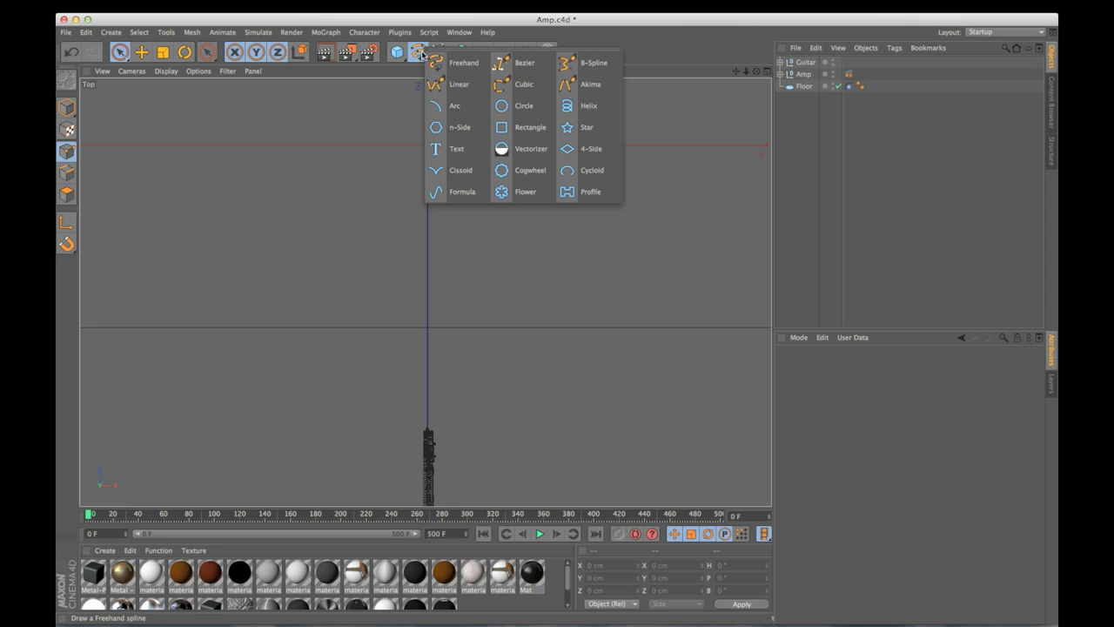
left_click(439, 84)
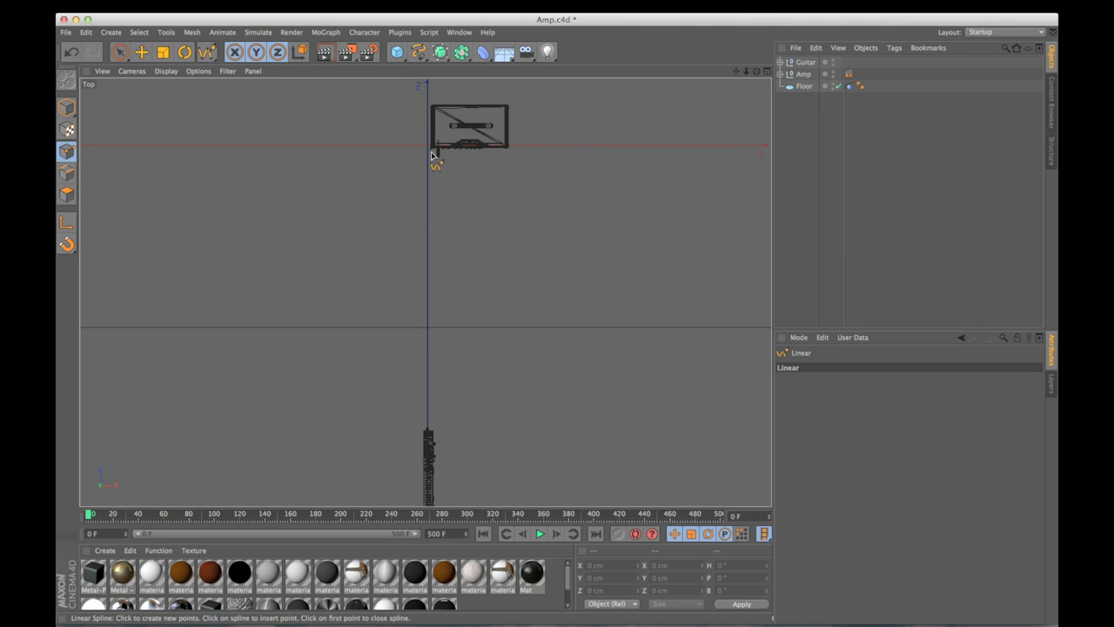
scroll(432, 155, "up", 5)
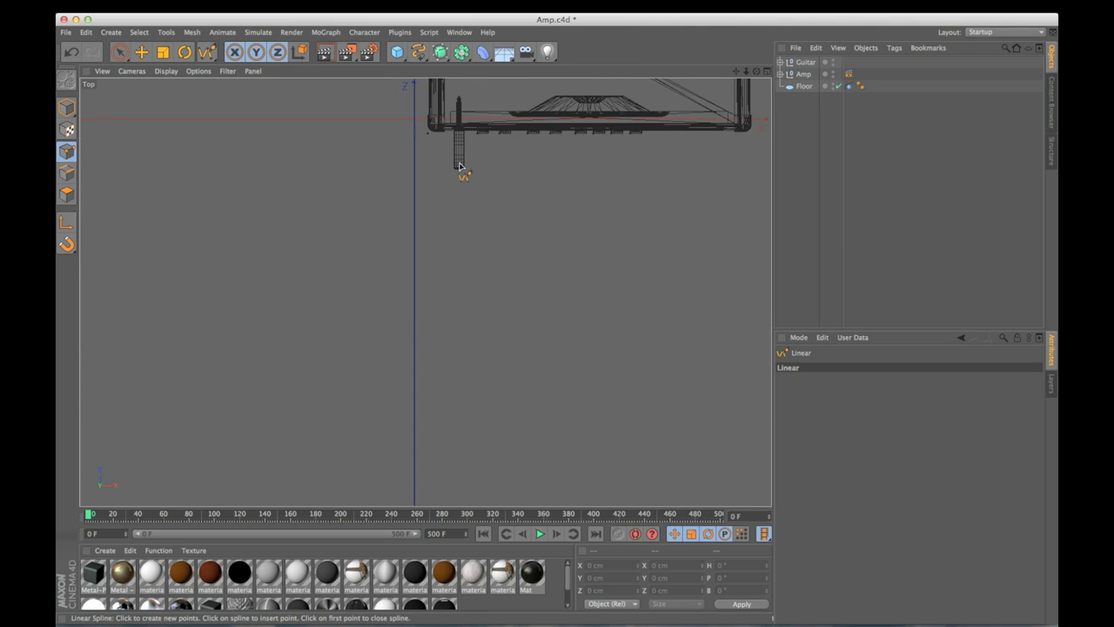
left_click(460, 167)
Step: Place the spline's second point at the outer end of the guitar's plug in the Top view
scroll(581, 196, "down", 5)
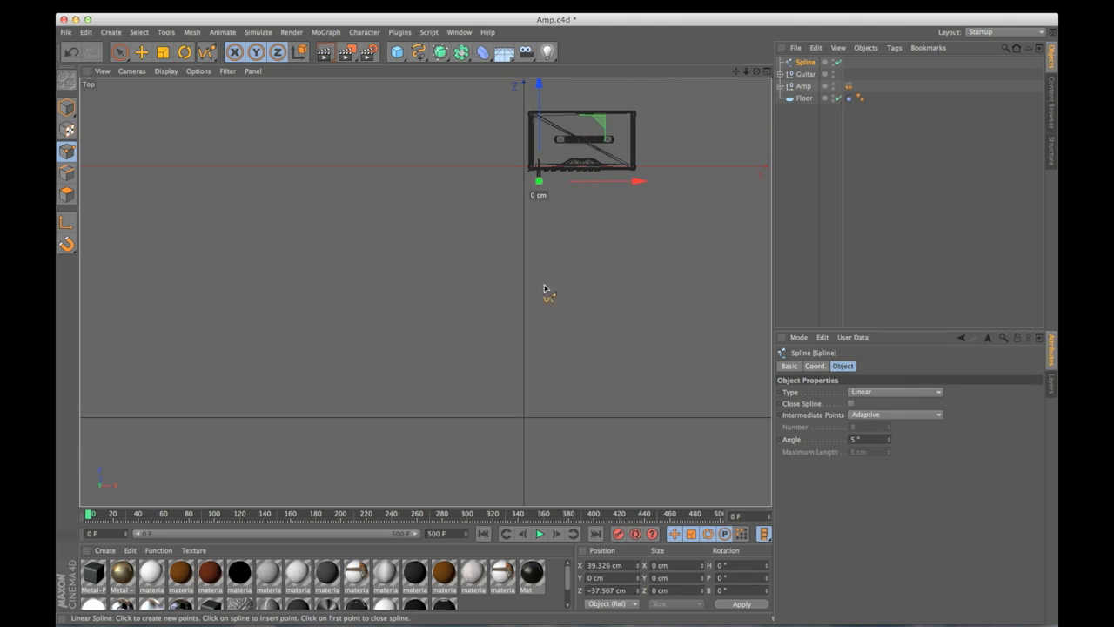
scroll(544, 289, "up", 8)
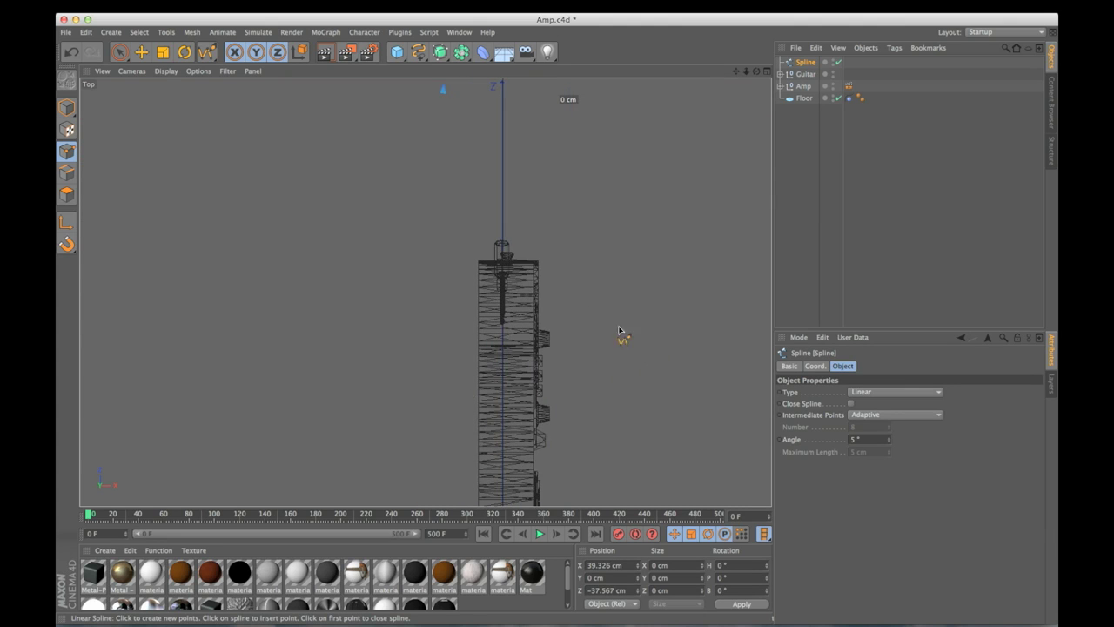
left_click(502, 250)
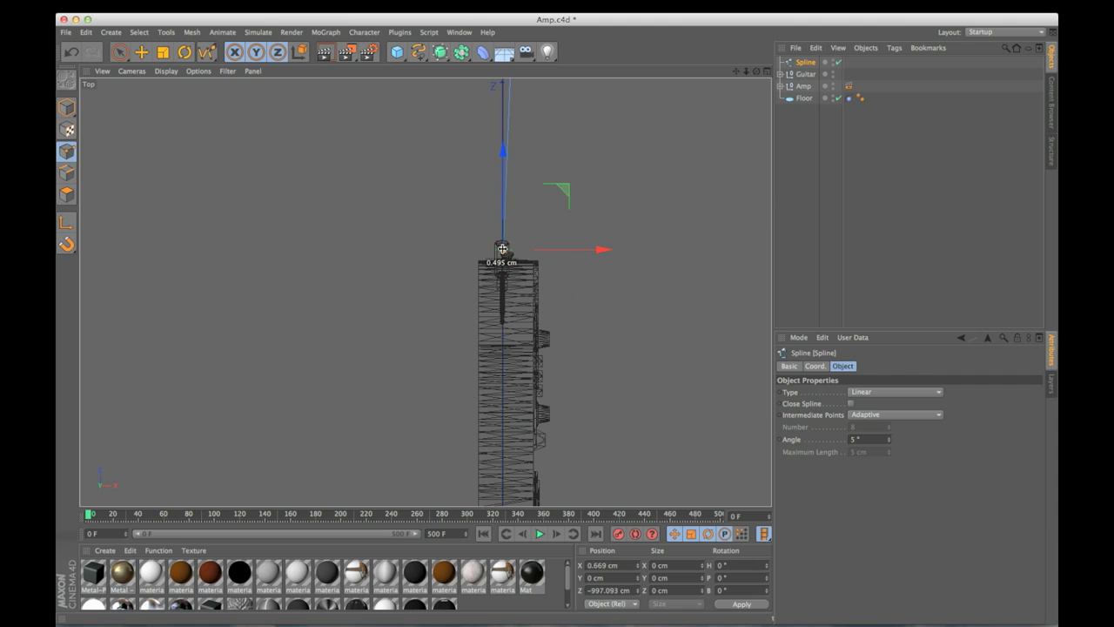
Step: In the Right view, raise the spline's amp-end point to the height of the amp's plug, about Y 195 cm
middle_click(503, 250)
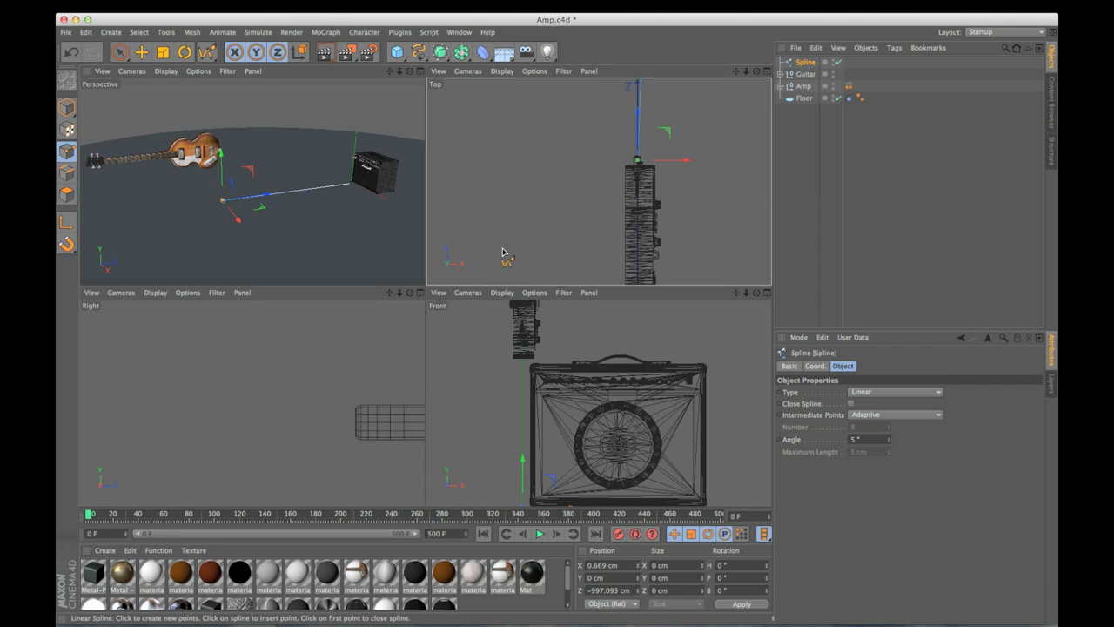
left_click(119, 50)
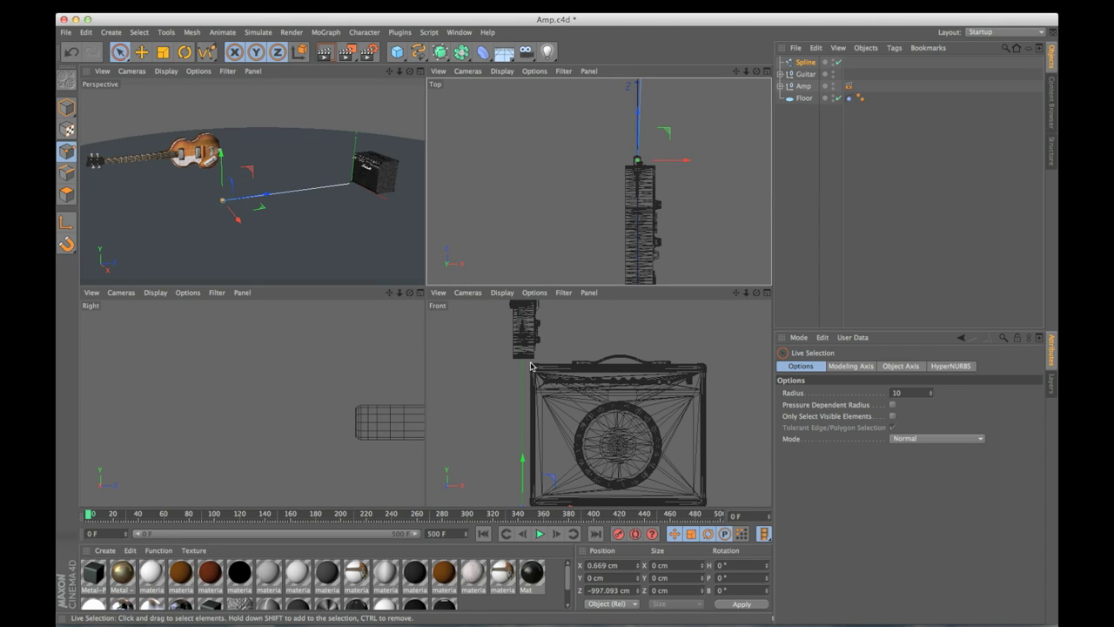
middle_click(392, 389)
right_click_drag(657, 361, 439, 376, "alt")
middle_click_drag(625, 469, 468, 283, "alt")
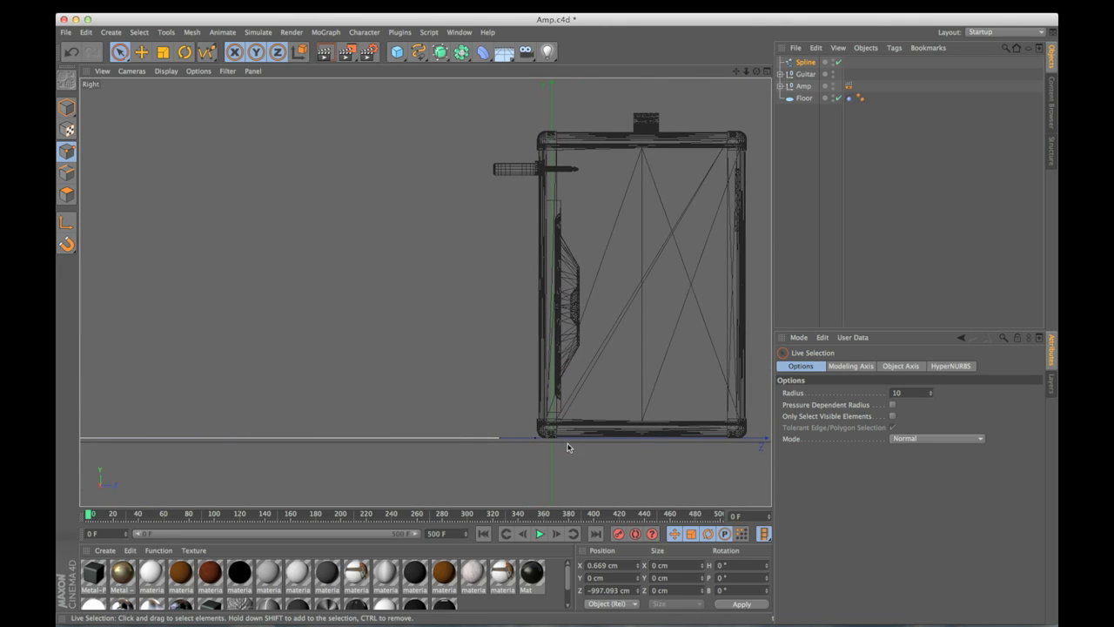
left_click(507, 439)
left_click_drag(500, 371, 489, 103)
Step: Raise the spline's guitar-end point to the tip of the guitar's plug, at about Y 271 cm
middle_click_drag(219, 243, 456, 223, "alt")
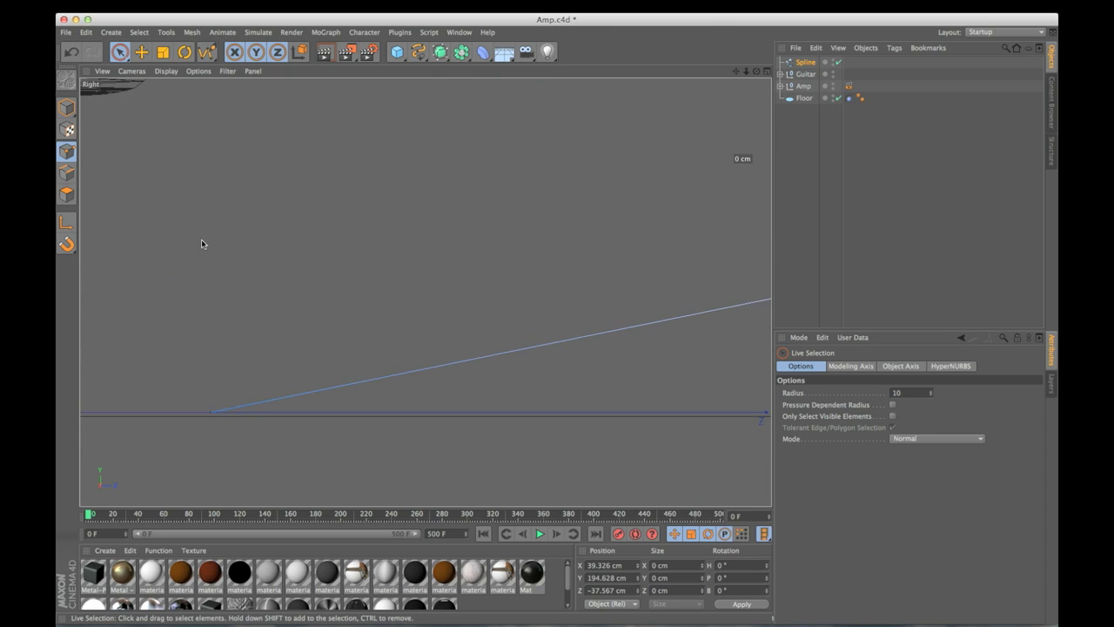
middle_click_drag(267, 259, 339, 257, "alt")
left_click(282, 411)
middle_click_drag(289, 383, 319, 442, "alt")
left_click_drag(311, 376, 311, 3)
left_click_drag(309, 81, 309, 80)
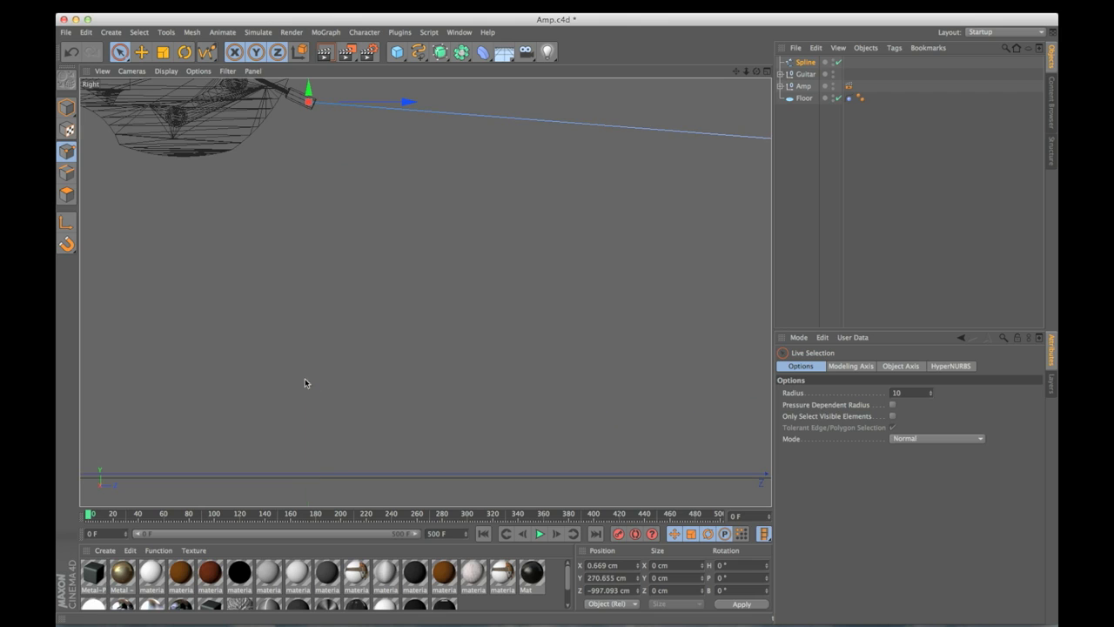
scroll(366, 212, "up", 2)
middle_click_drag(366, 214, 376, 275, "alt")
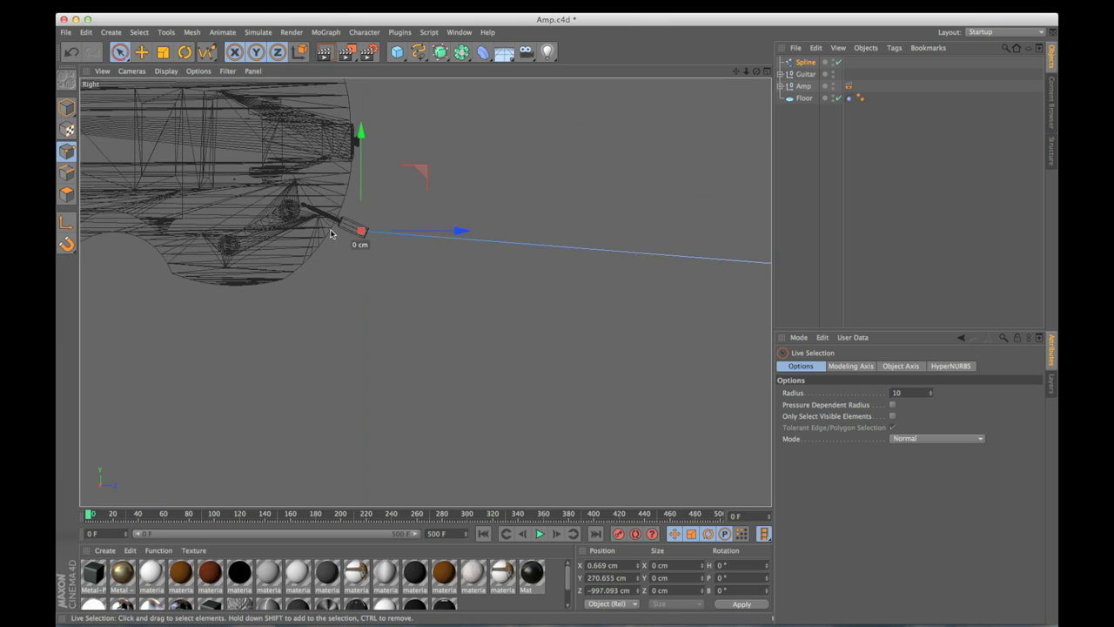
right_click_drag(332, 231, 436, 225, "alt")
Step: Select all points of the spline in the Perspective view and subdivide it with 5 subdivisions
middle_click(435, 225)
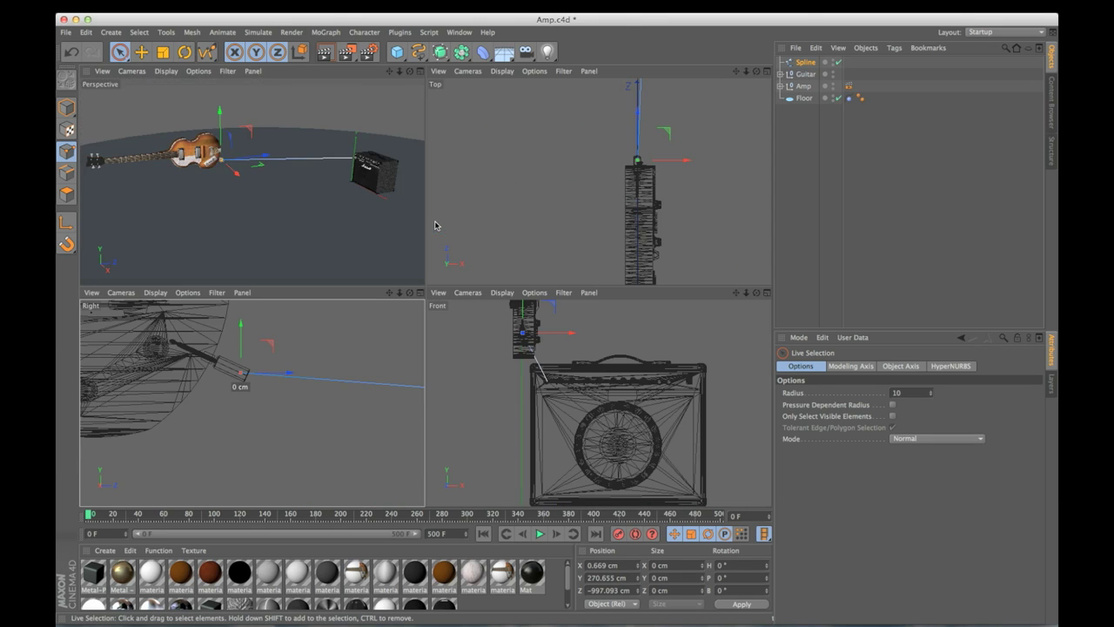
middle_click(414, 224)
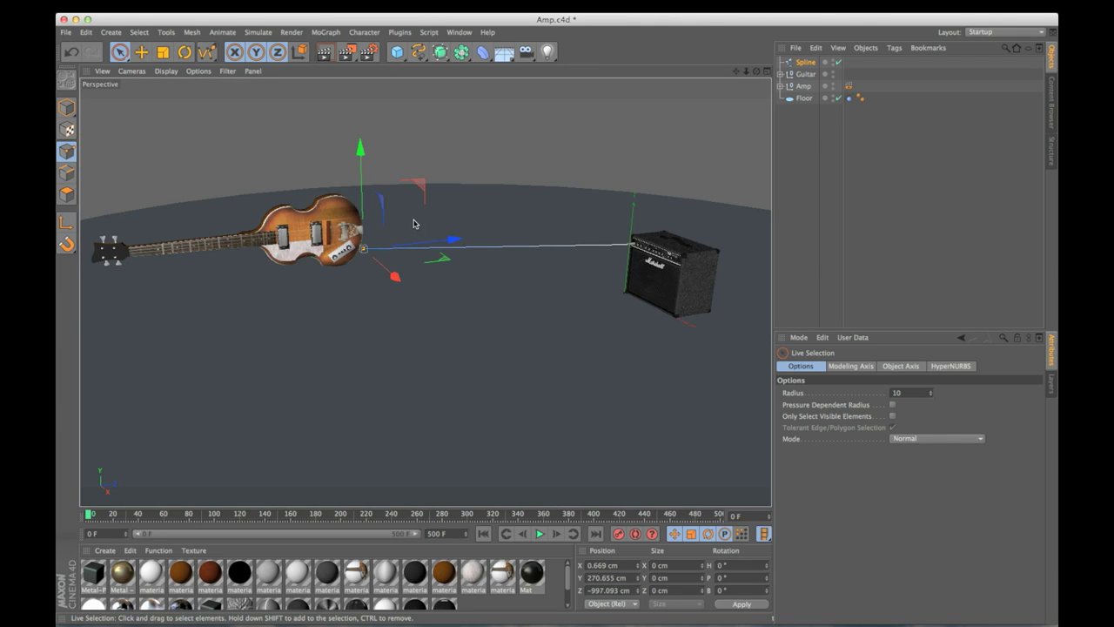
middle_click_drag(430, 224, 334, 217, "alt")
right_click_drag(333, 218, 368, 221, "alt")
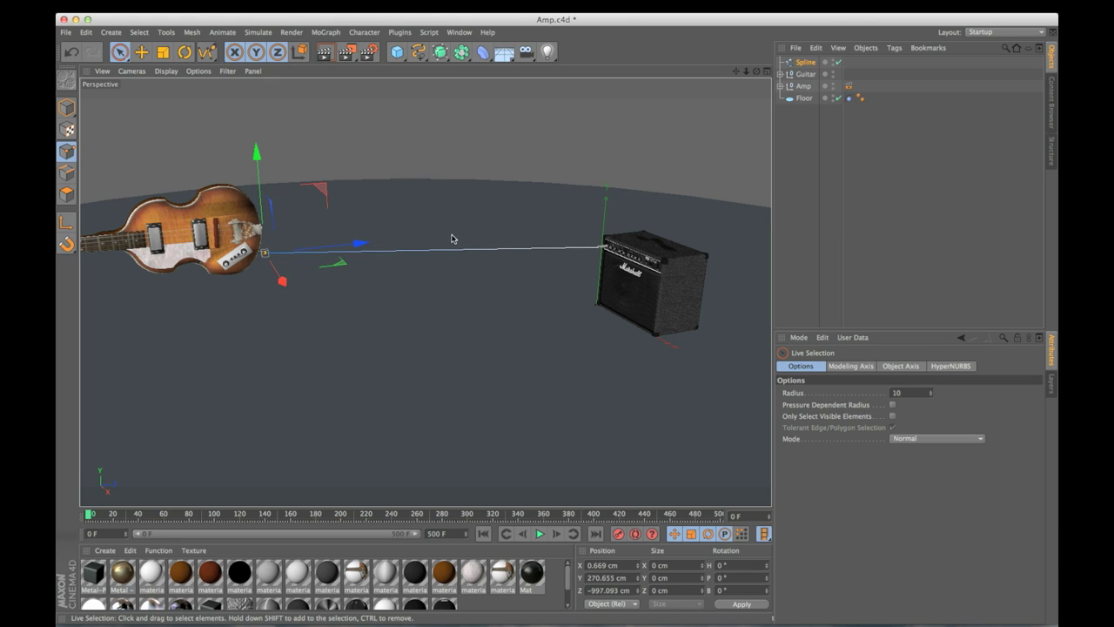
key("ctrl+a")
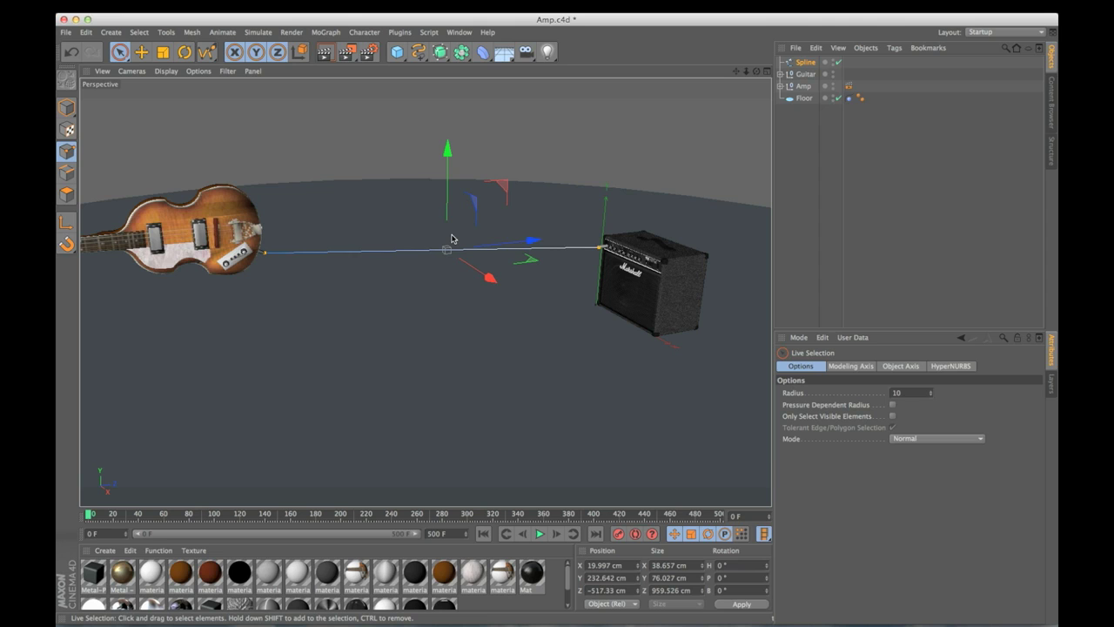
right_click(266, 253)
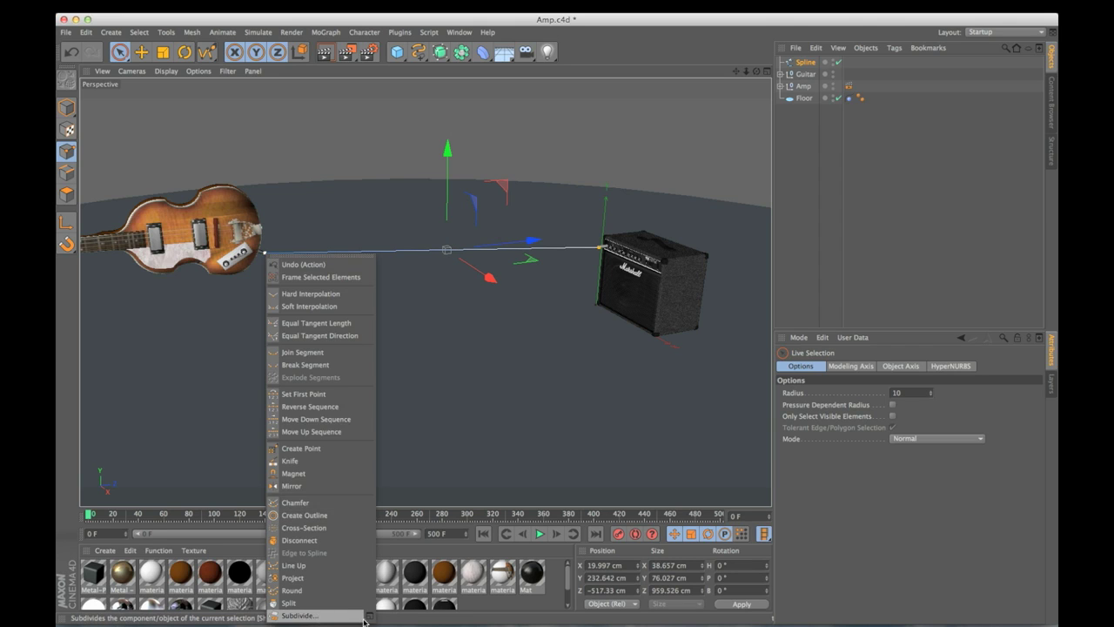
left_click(370, 618)
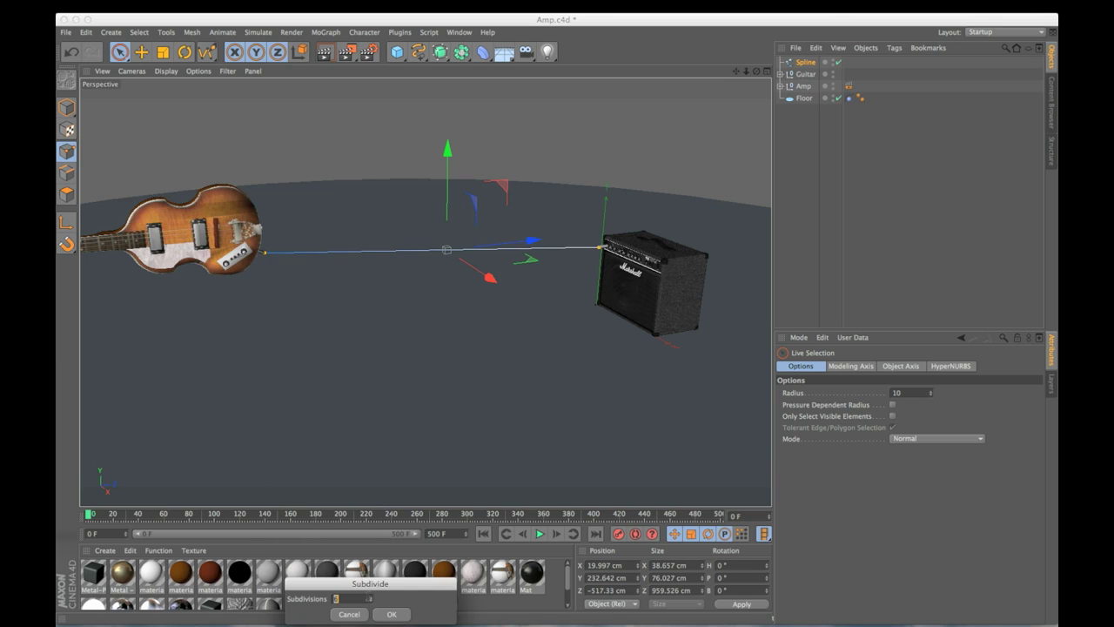
left_click_drag(369, 589, 425, 141)
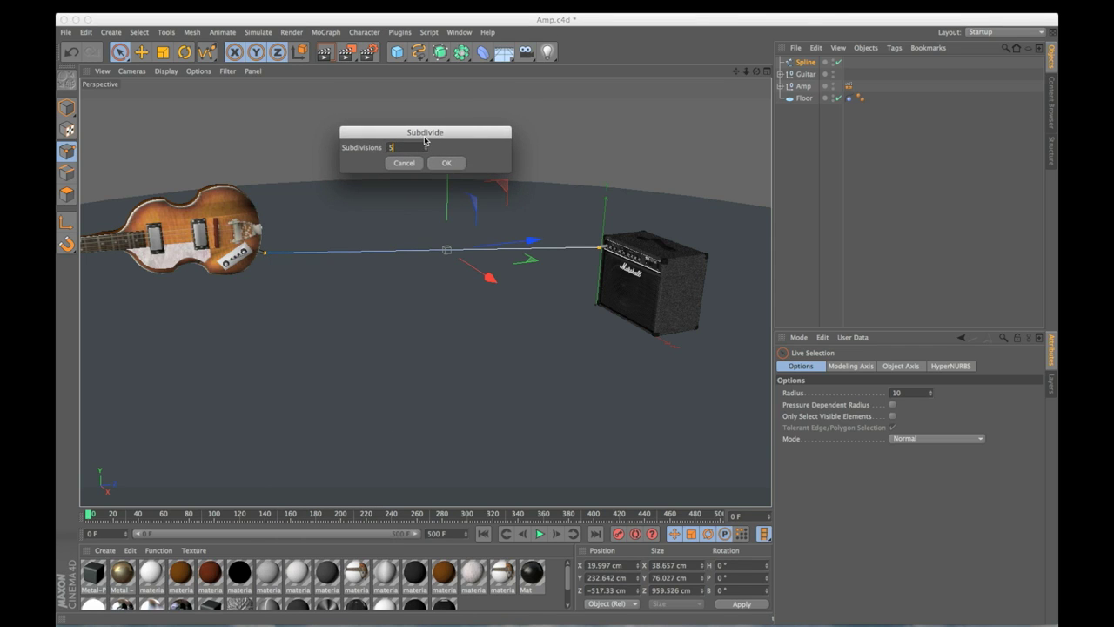
left_click(444, 163)
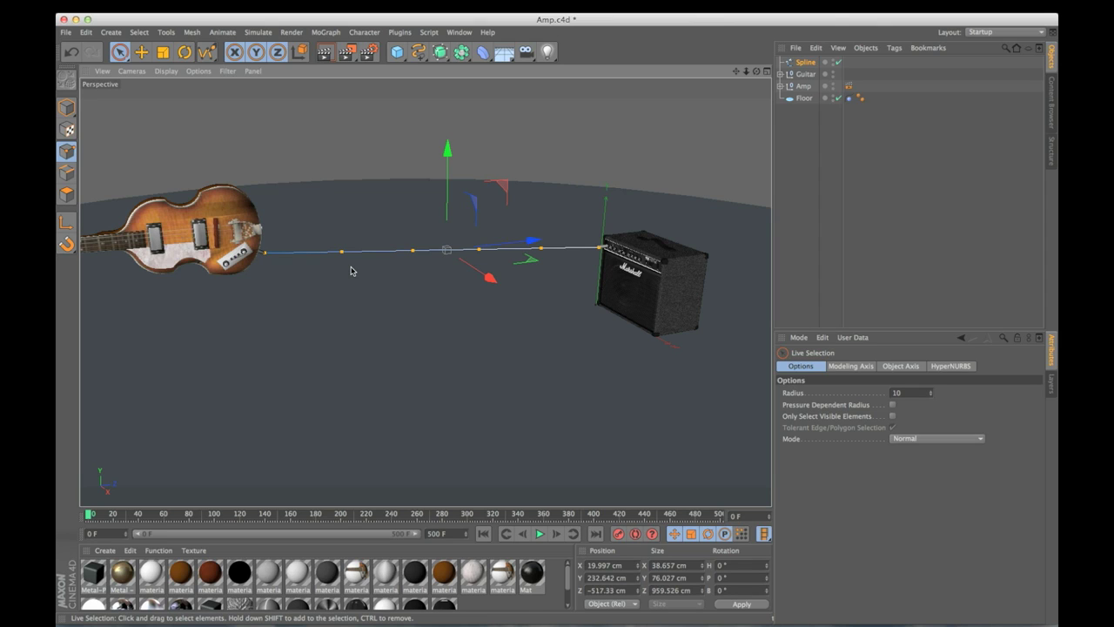
Step: Add a Spline Dynamics hair tag to the Spline and play the simulation to test how it falls
right_click(809, 65)
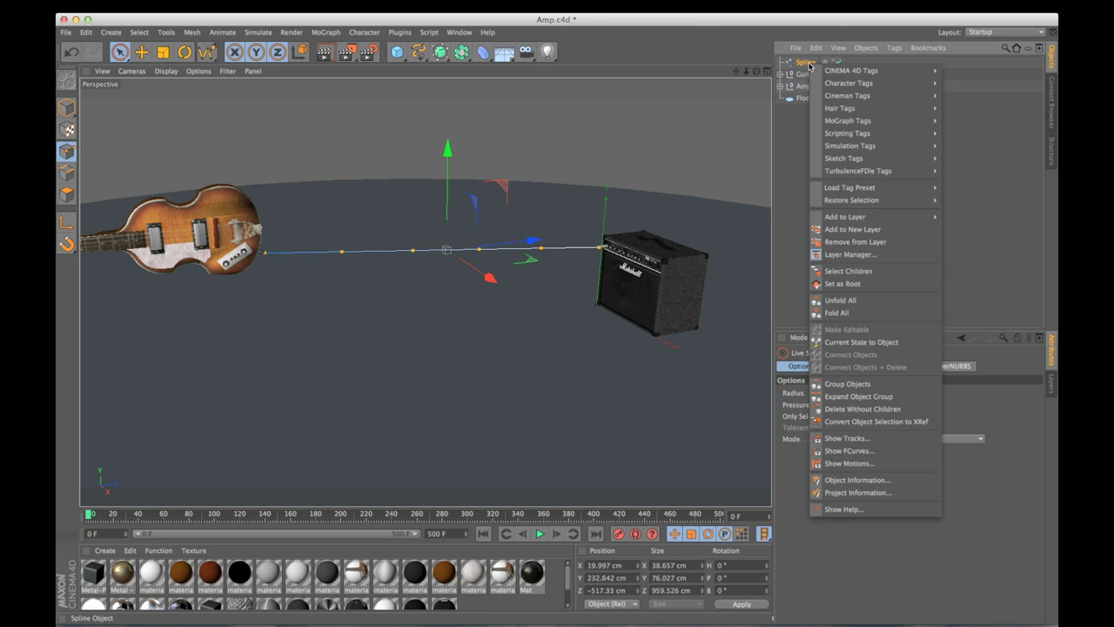
mouse_move(932, 108)
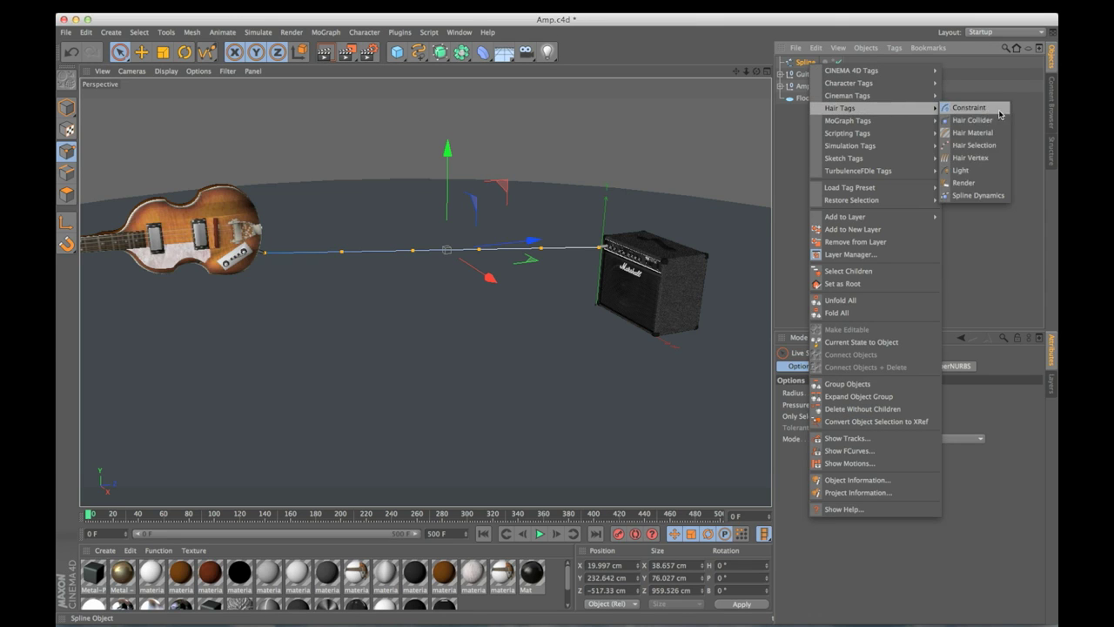
left_click(978, 195)
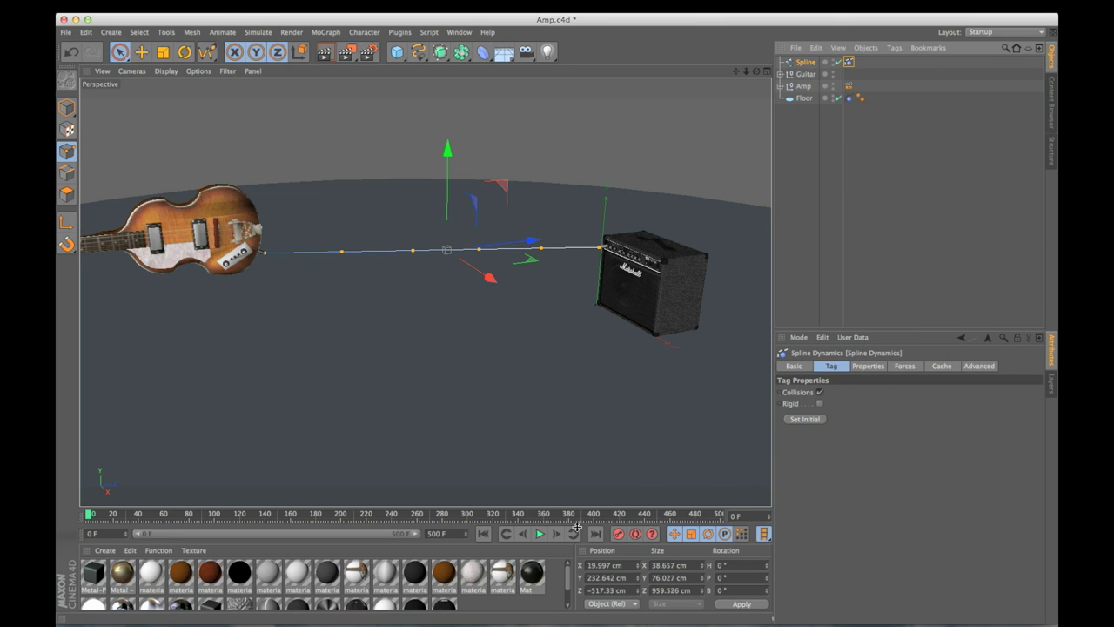
left_click(540, 534)
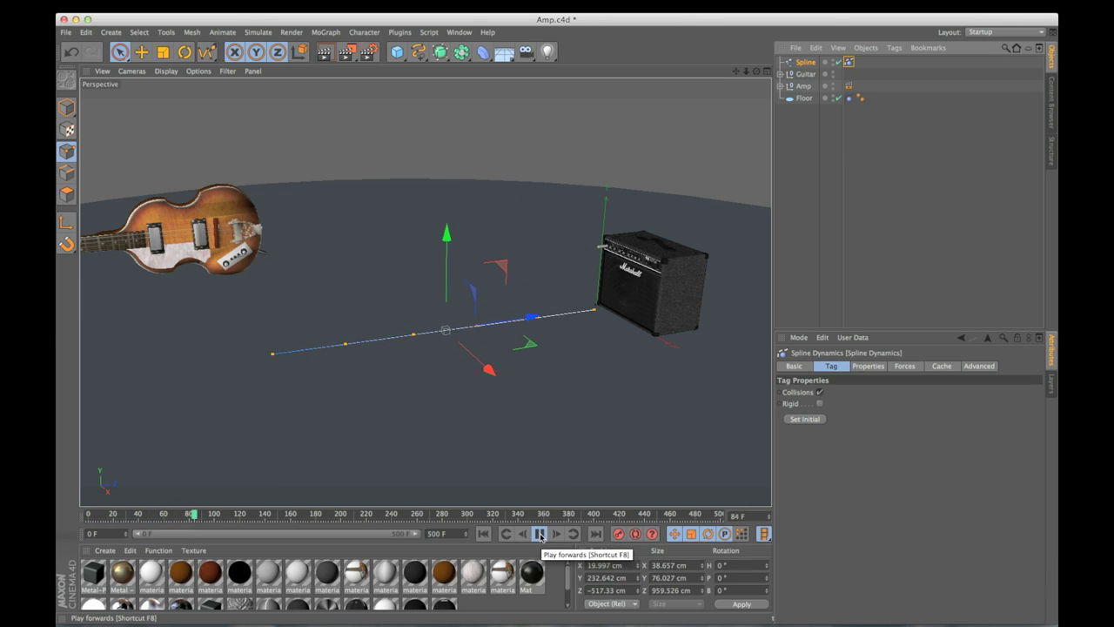
left_click(540, 534)
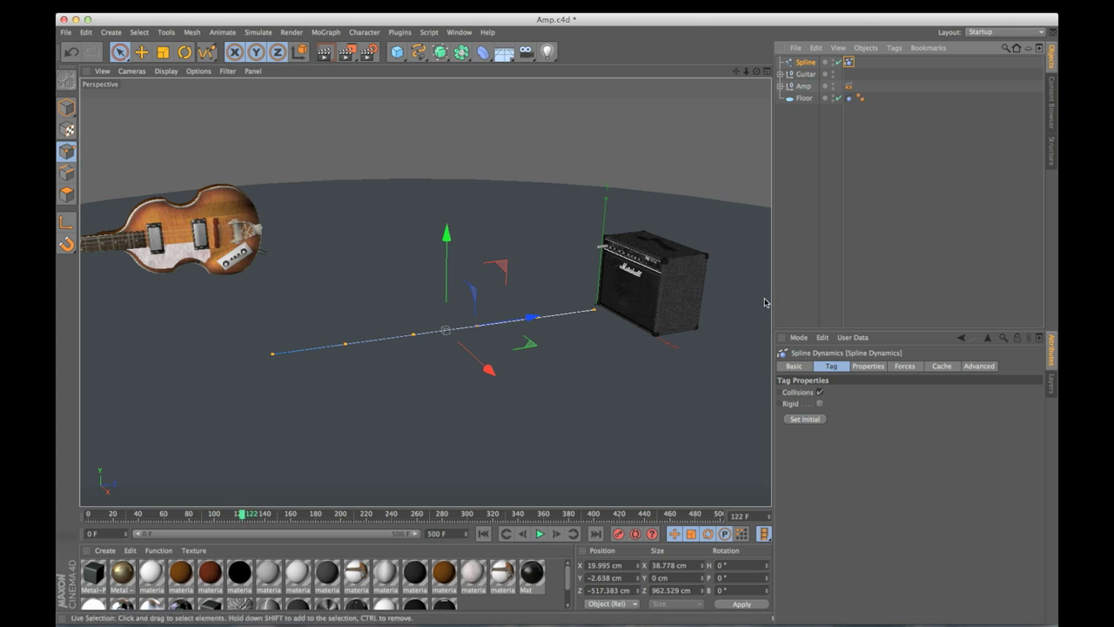
Step: Delete the Floor's Hair Collider tag, add a new Hair Collider tag to it, and return the animation to frame 0
left_click(851, 98)
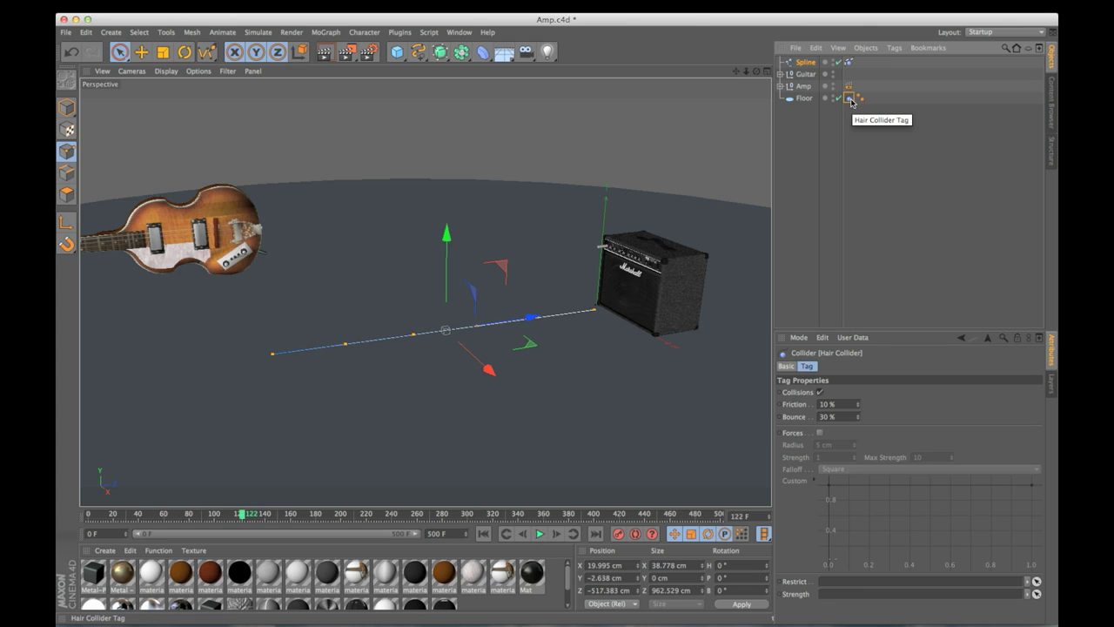
key("Delete")
right_click(811, 99)
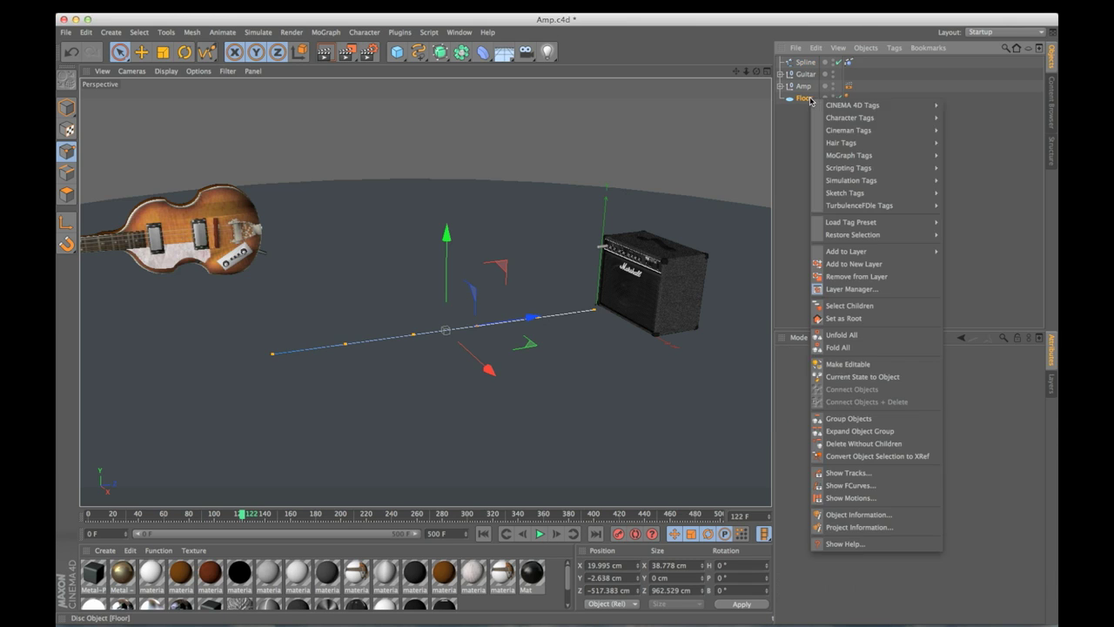
mouse_move(849, 142)
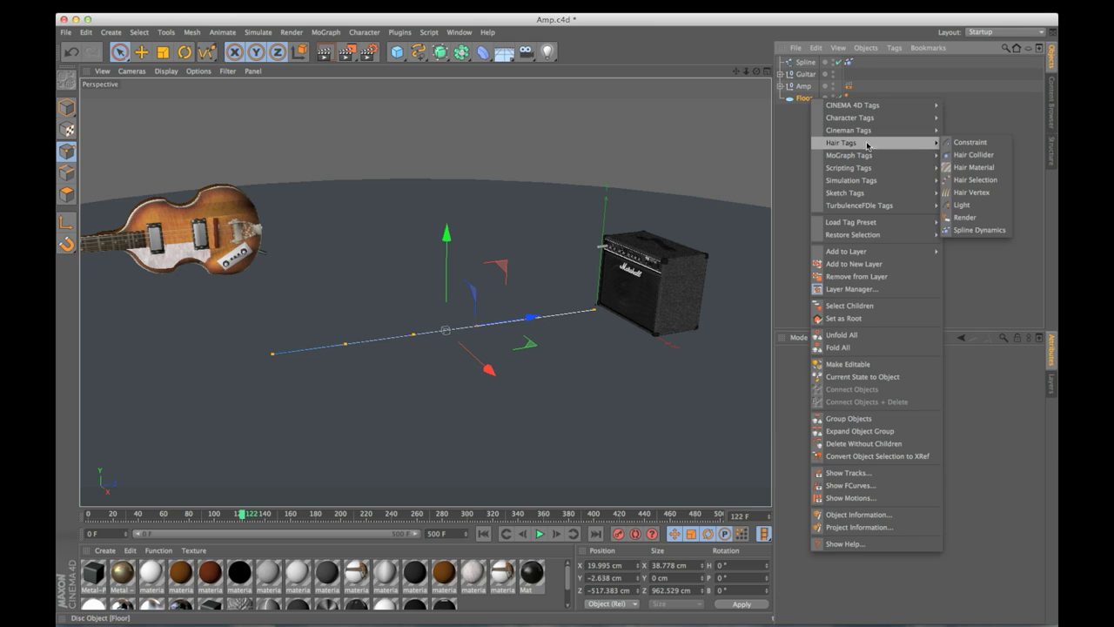
left_click(975, 150)
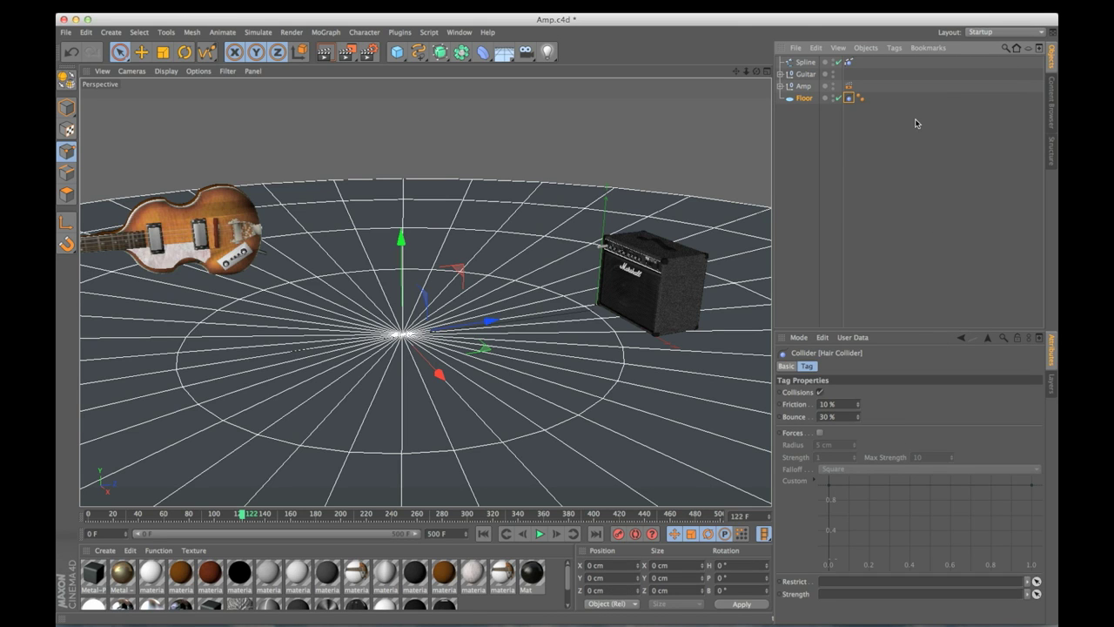
left_click(484, 534)
left_click(809, 173)
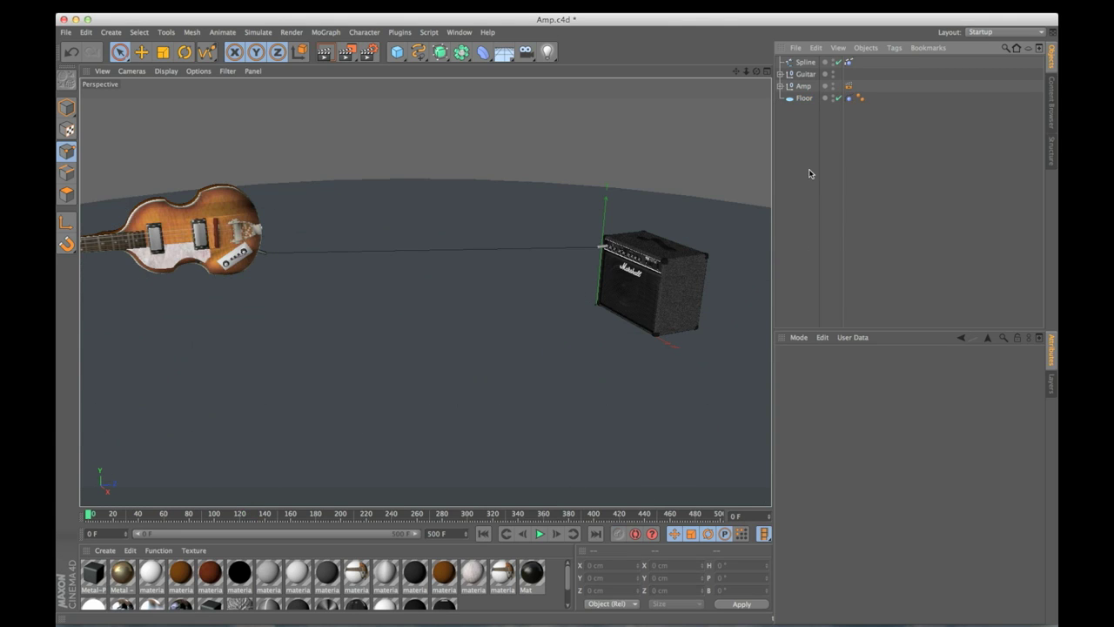
Step: Add a Constraint hair tag to the Spline and assign the guitar's Guitar Jack as its object
right_click(801, 64)
mouse_move(910, 112)
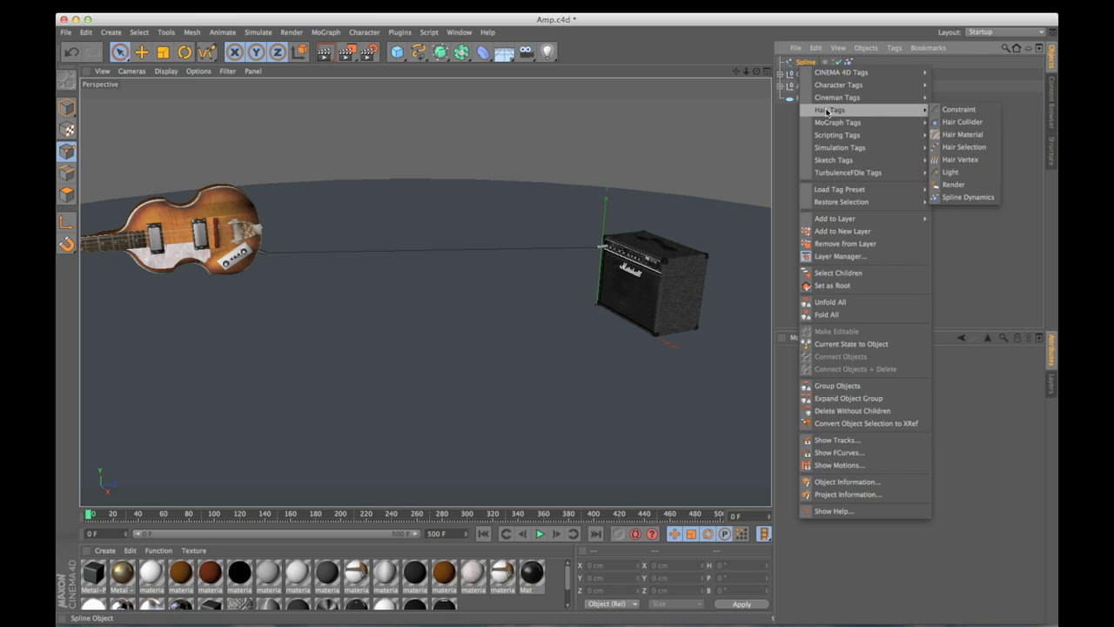
left_click(954, 112)
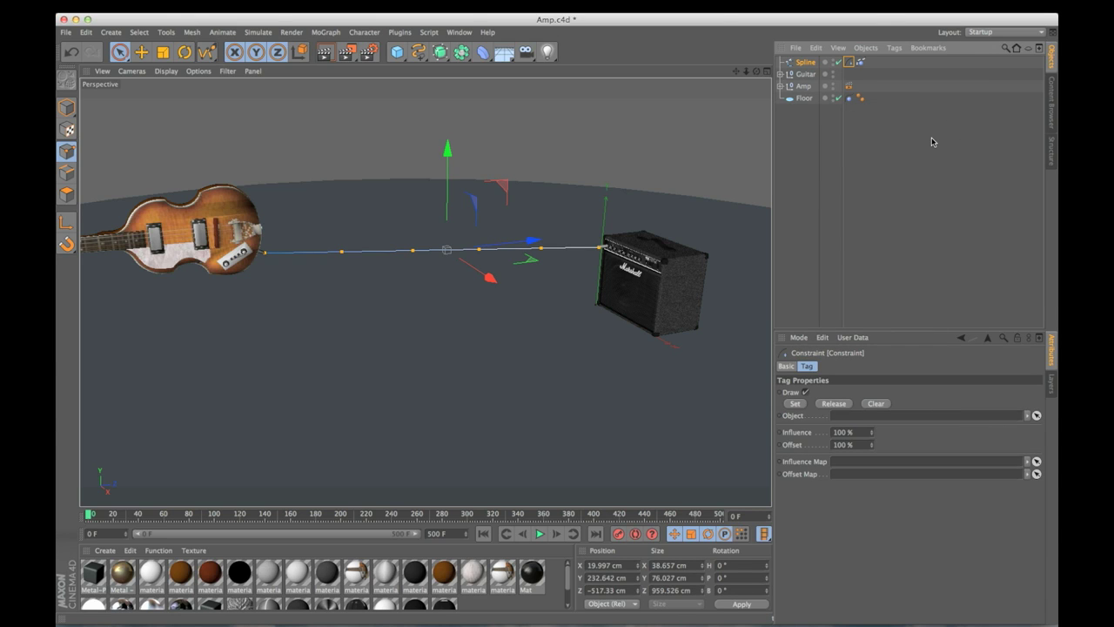
left_click(781, 74)
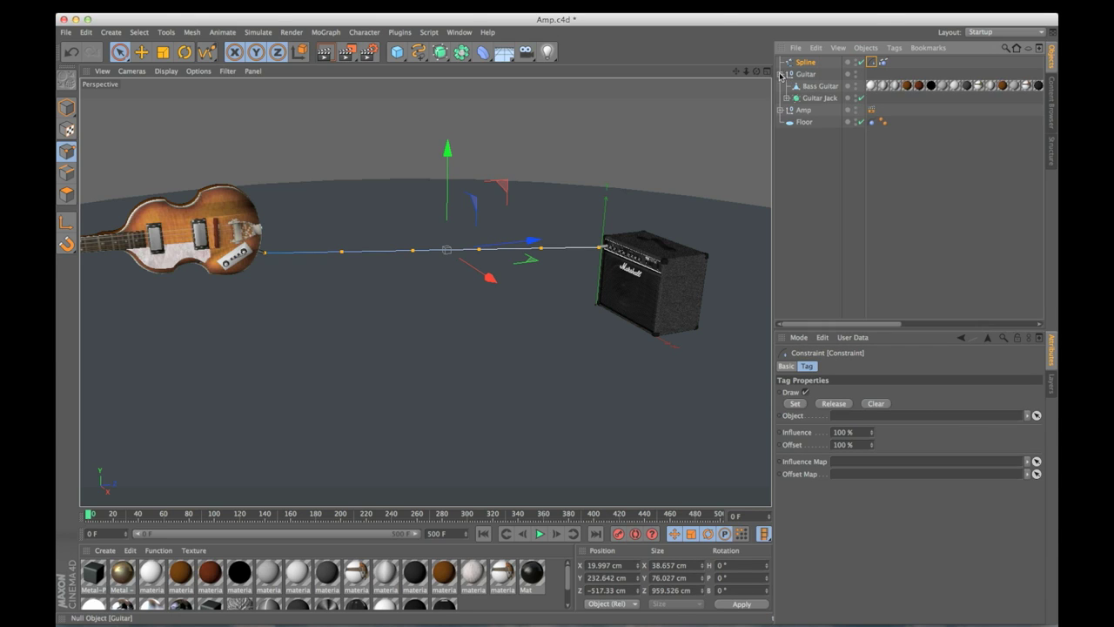
left_click_drag(819, 100, 862, 416)
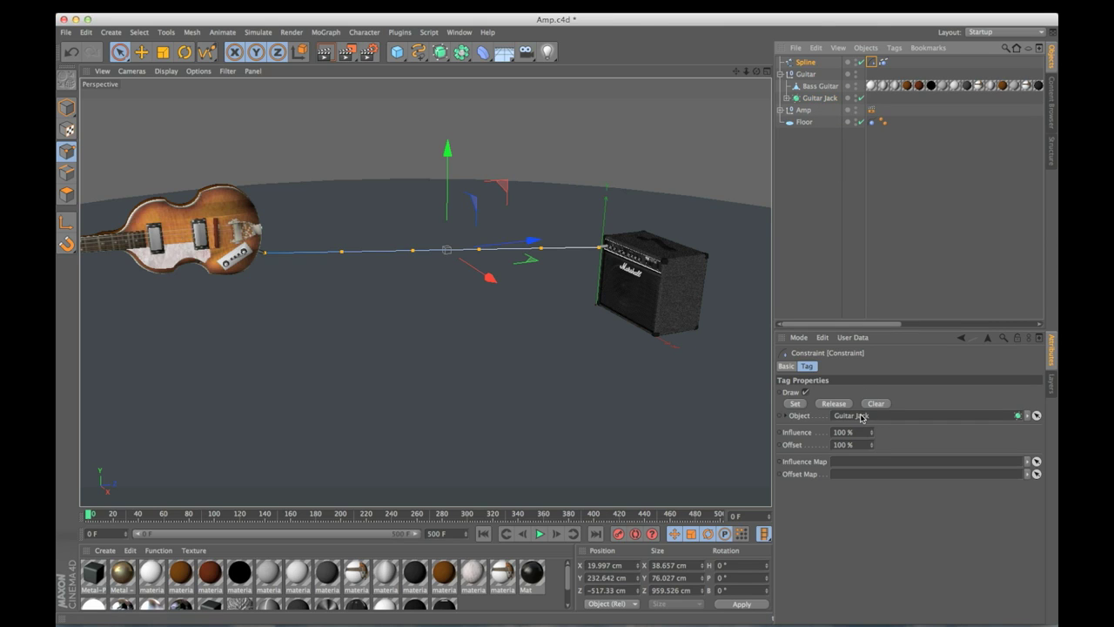
Step: Play the simulation to test the constraint tag, stop it and return to frame 0
left_click(538, 534)
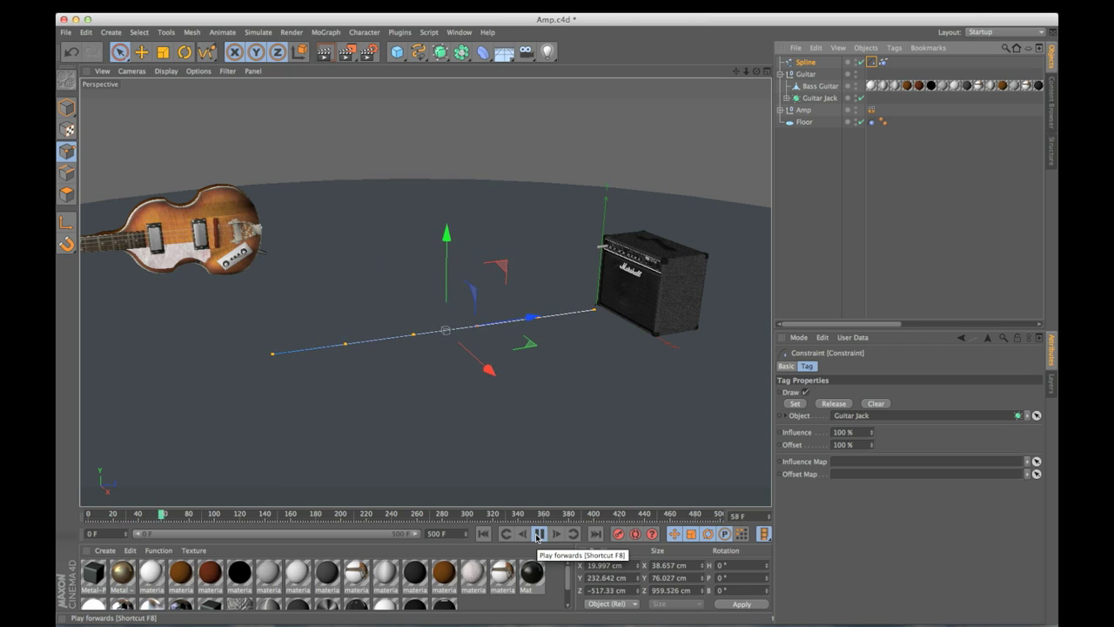
left_click(539, 534)
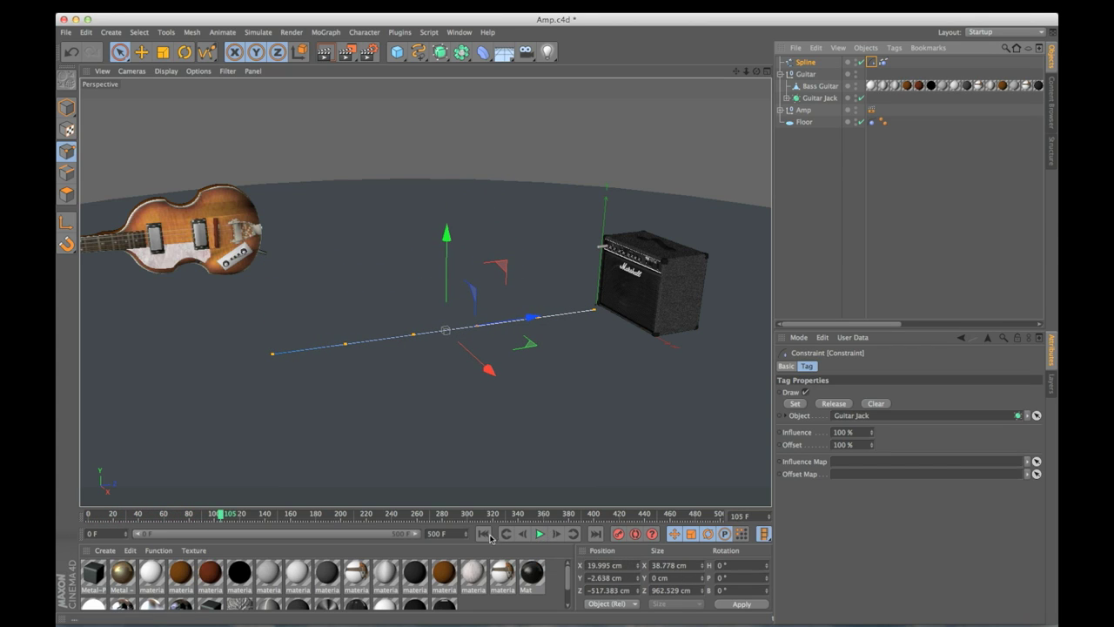
left_click(483, 534)
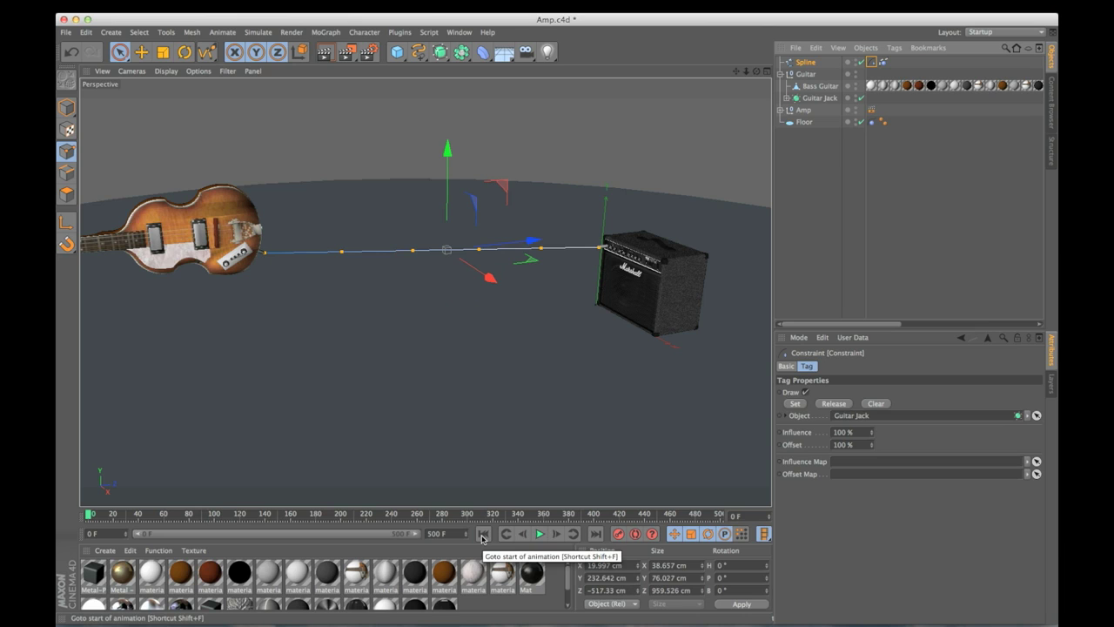
Step: Select the spline's guitar-end point, inspect it in the Right view, and set the constraint from that point to the Guitar Jack
left_click_drag(364, 277, 392, 270, "alt")
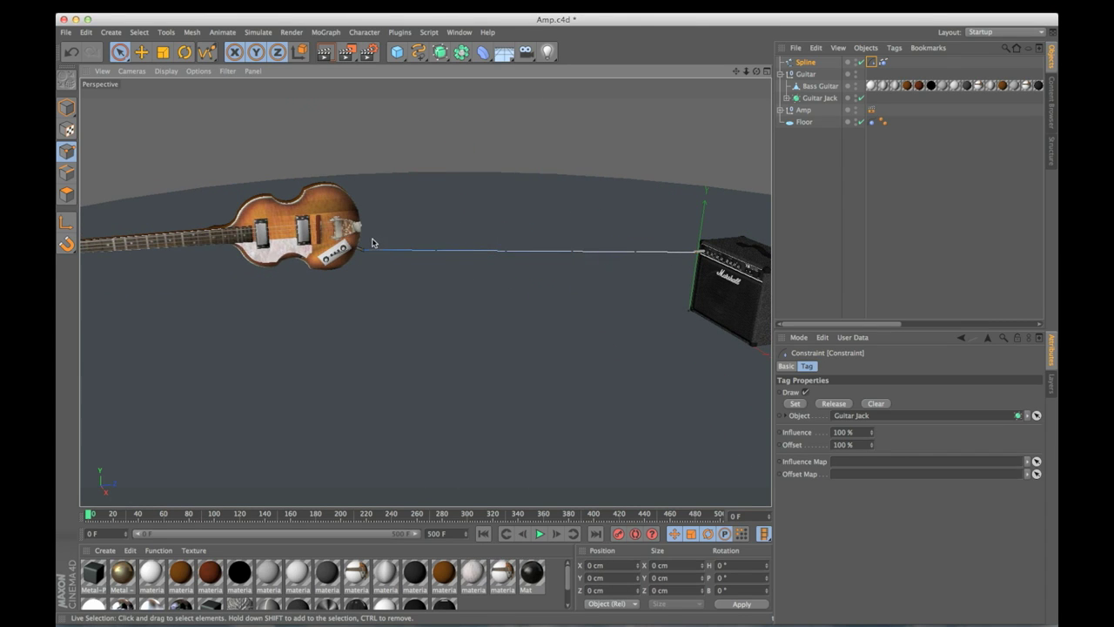
left_click(367, 255)
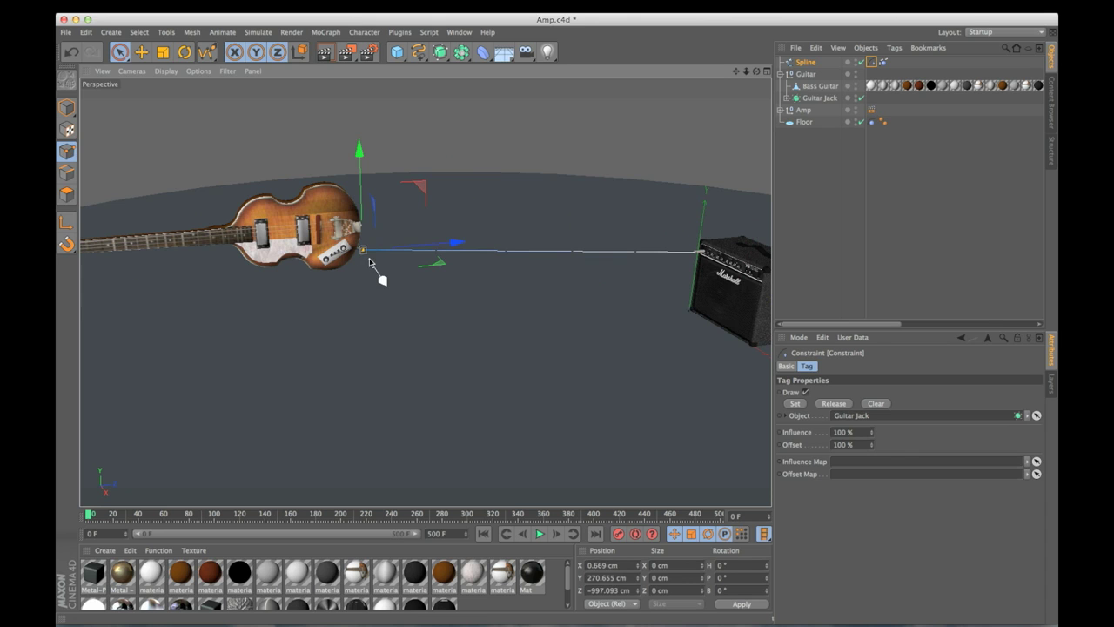
key("s")
right_click_drag(428, 296, 703, 279, "alt")
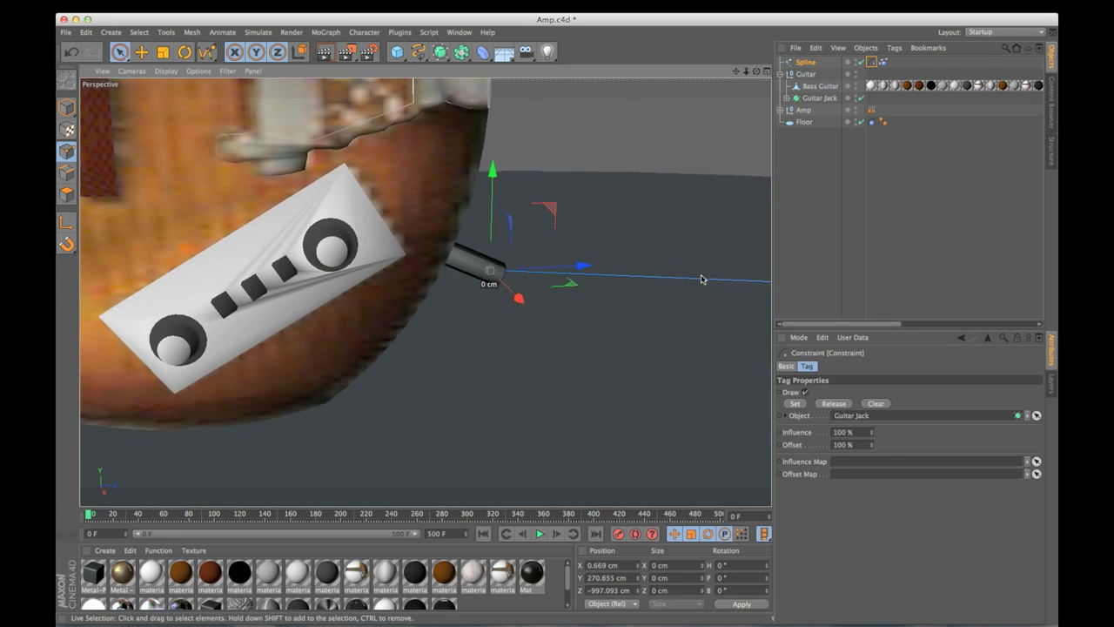
scroll(702, 278, "down", 5)
middle_click(414, 256)
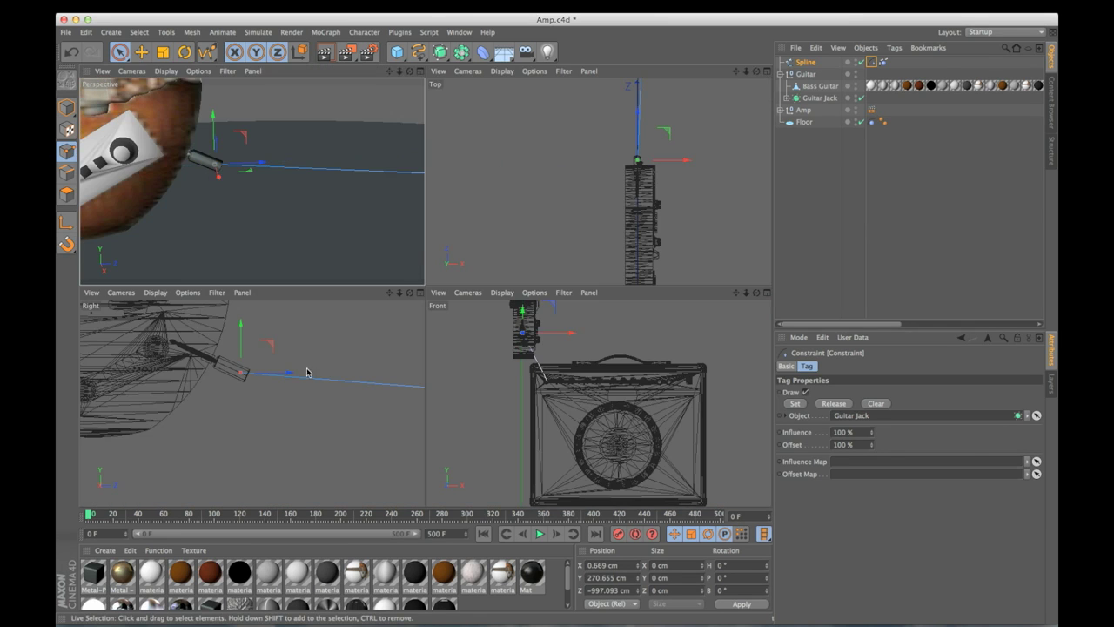
middle_click(261, 388)
scroll(418, 244, "up", 5)
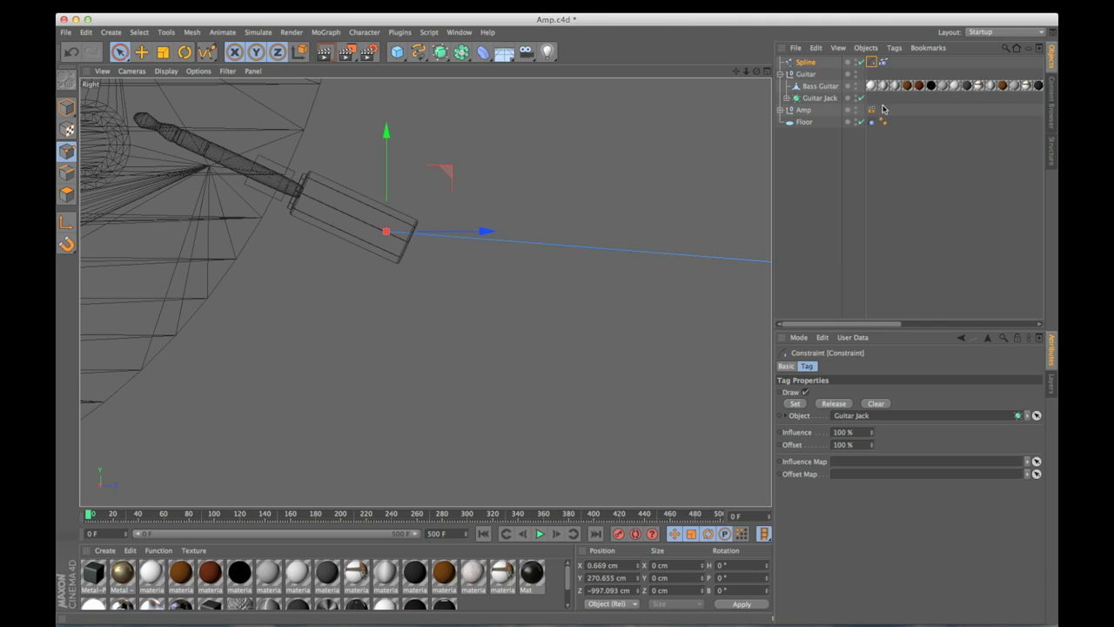
left_click(797, 404)
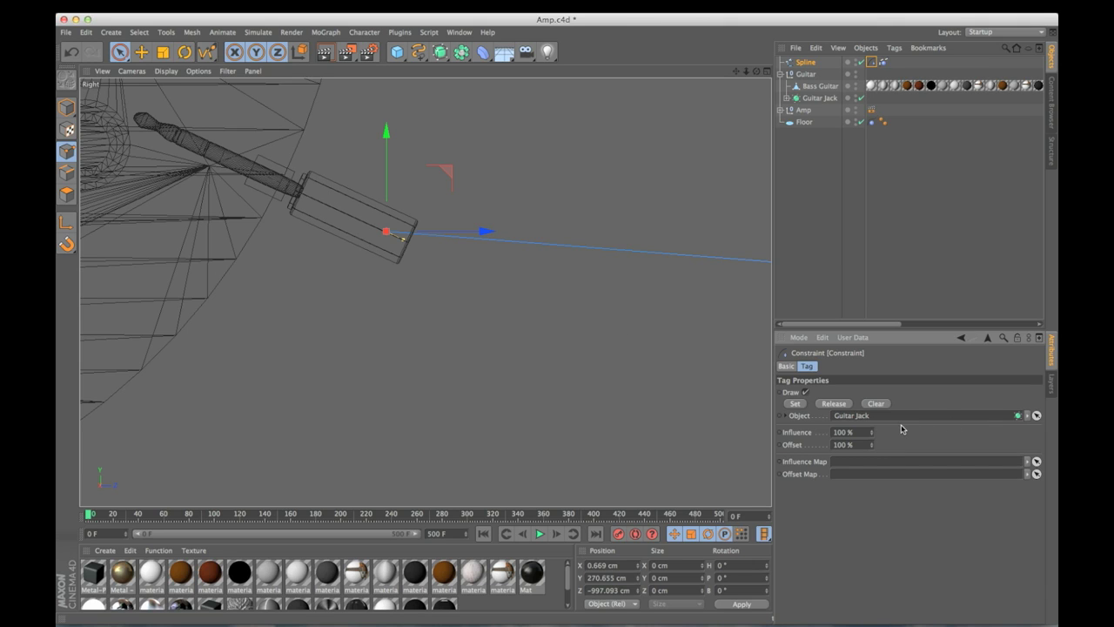
Step: Play the simulation in the Perspective view to check the guitar-end constraint, and return to frame 0
middle_click(525, 391)
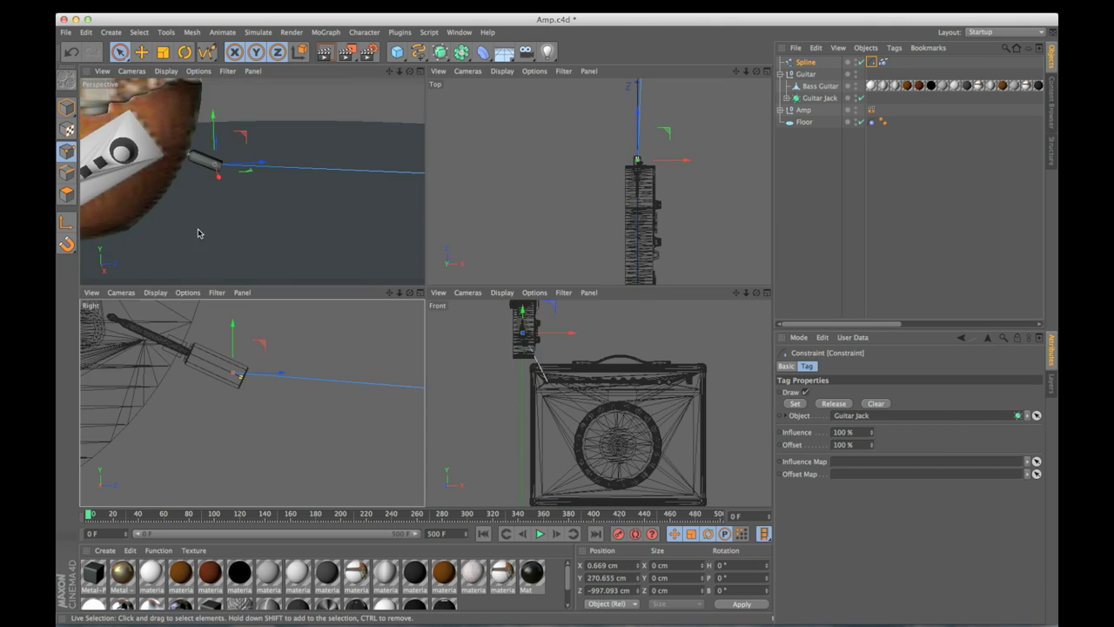
middle_click(197, 232)
left_click(540, 534)
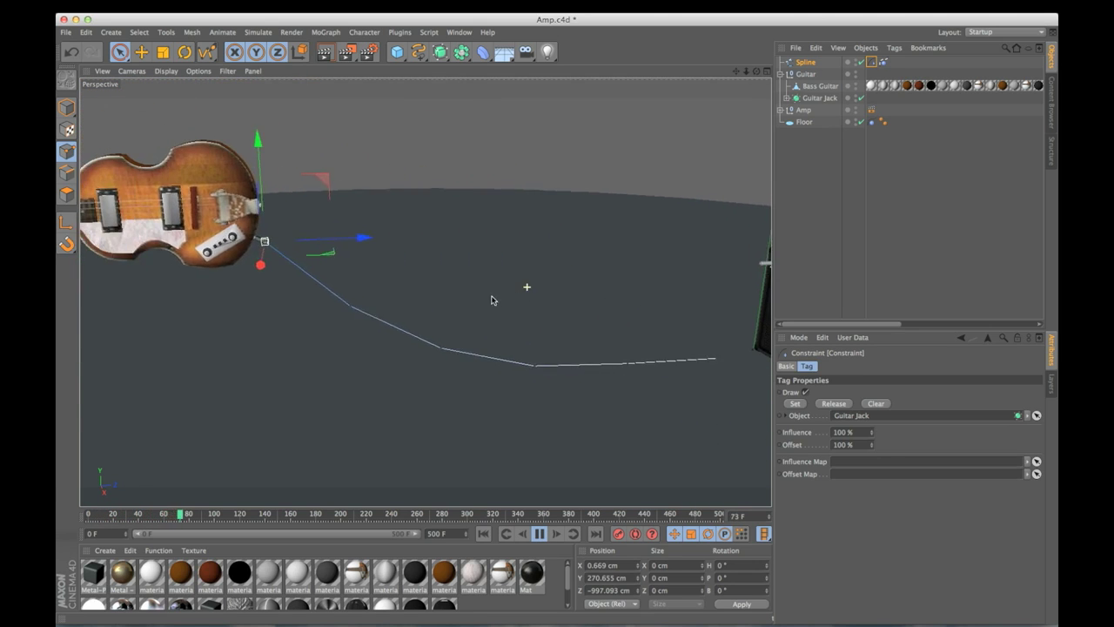
left_click(483, 533)
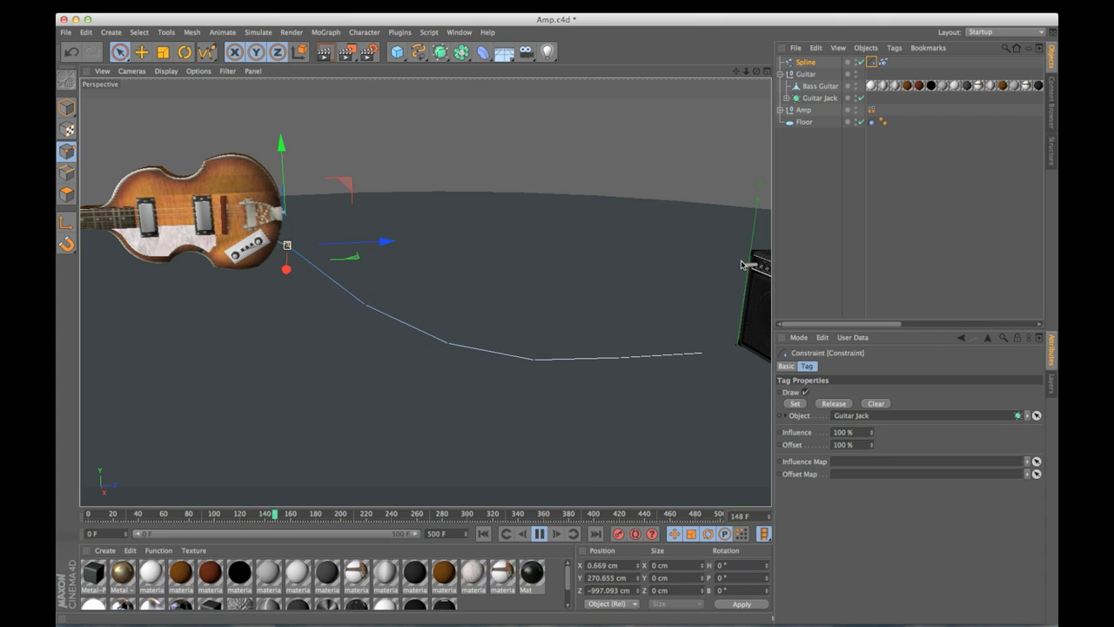
left_click(538, 534)
left_click(483, 533)
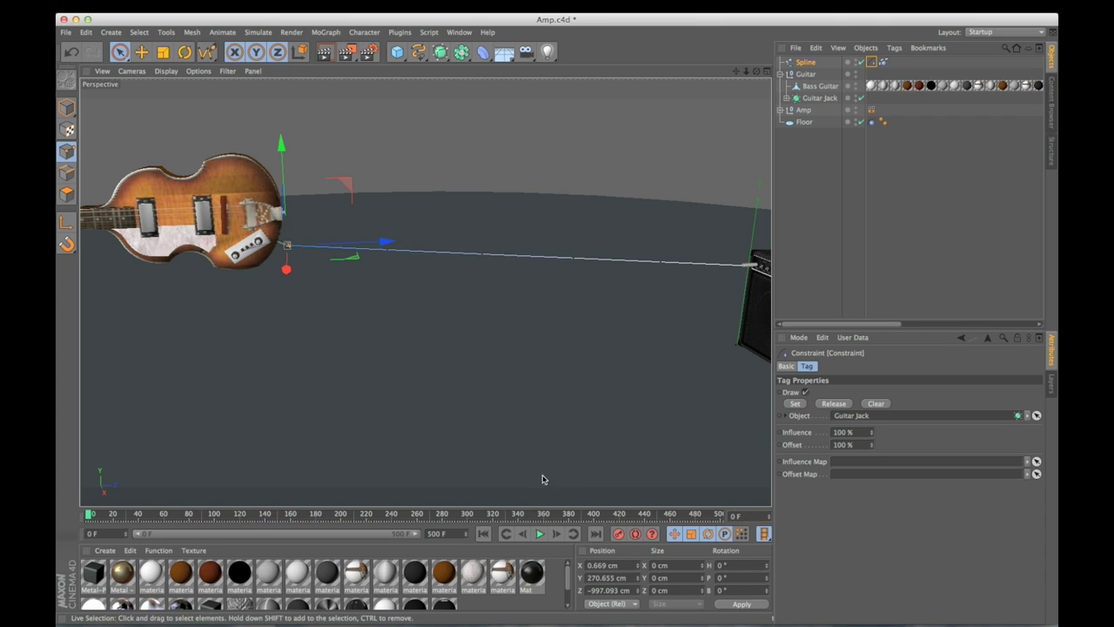
Step: Select the spline's amp-end point at the amp's plug and frame it in the Right view
middle_click_drag(668, 330, 462, 348, "alt")
right_click_drag(462, 314, 696, 300, "alt")
middle_click_drag(694, 279, 572, 284, "alt")
middle_click(436, 265)
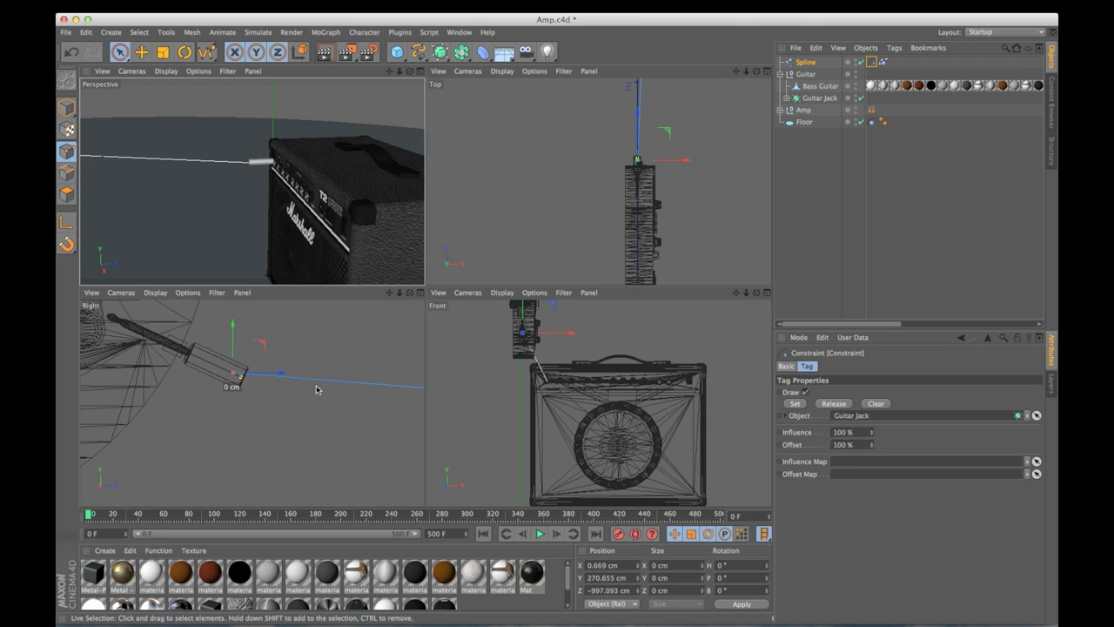
left_click(252, 163)
key("s")
right_click_drag(219, 405, 249, 409, "alt")
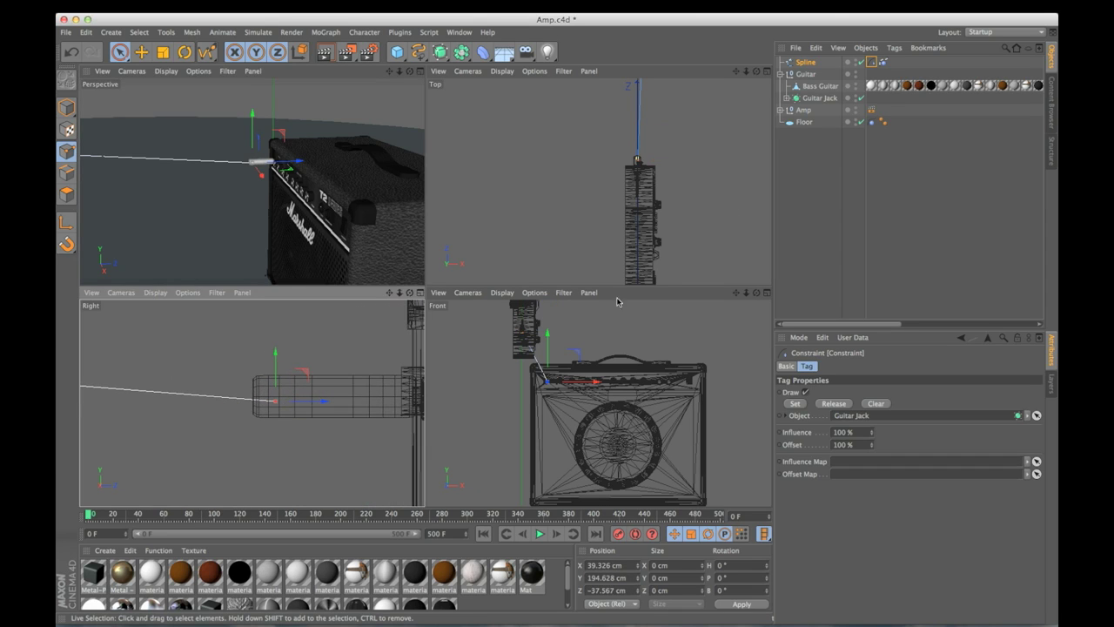
Step: Add a second Constraint tag to the Spline, assign the amp's Guitar Jack as its object, and set it for the selected point
right_click(801, 63)
mouse_move(859, 110)
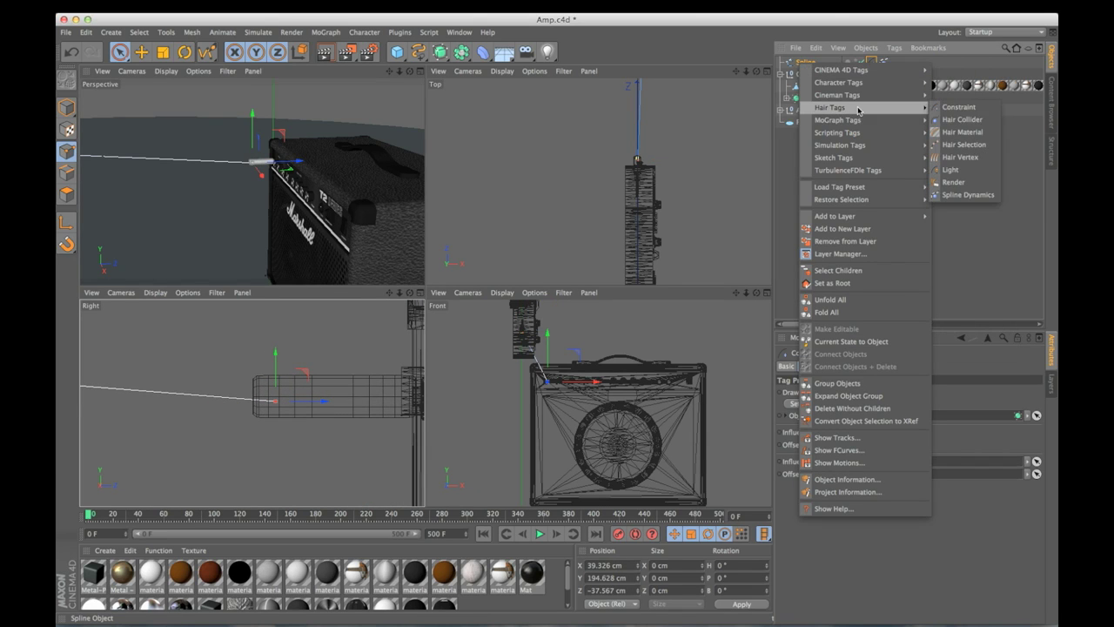
left_click(959, 107)
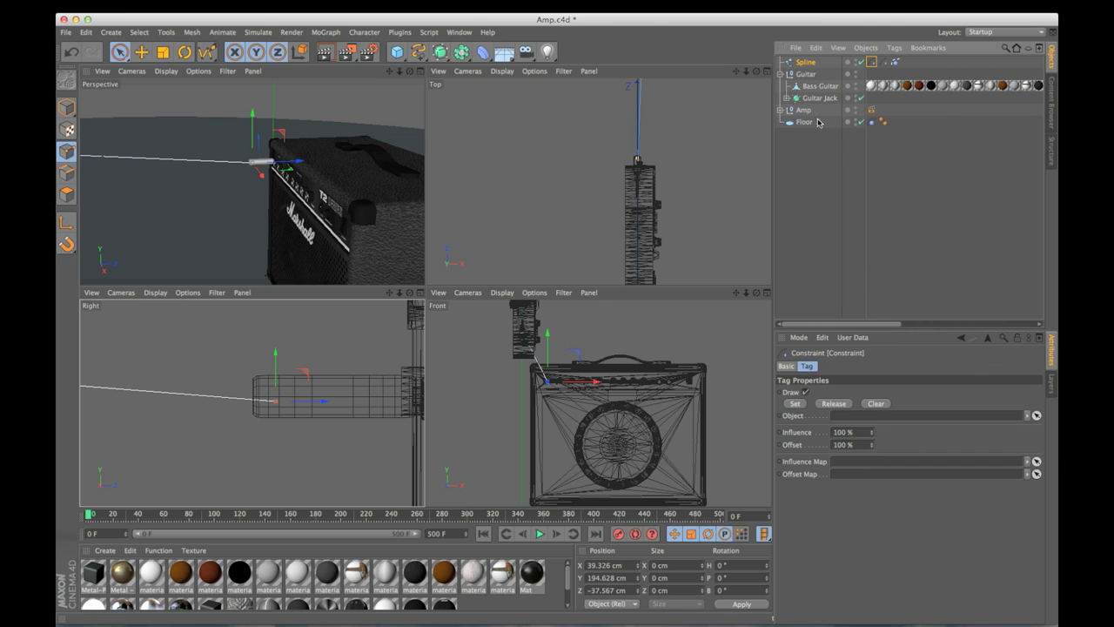
left_click(783, 110)
left_click_drag(817, 123, 846, 417)
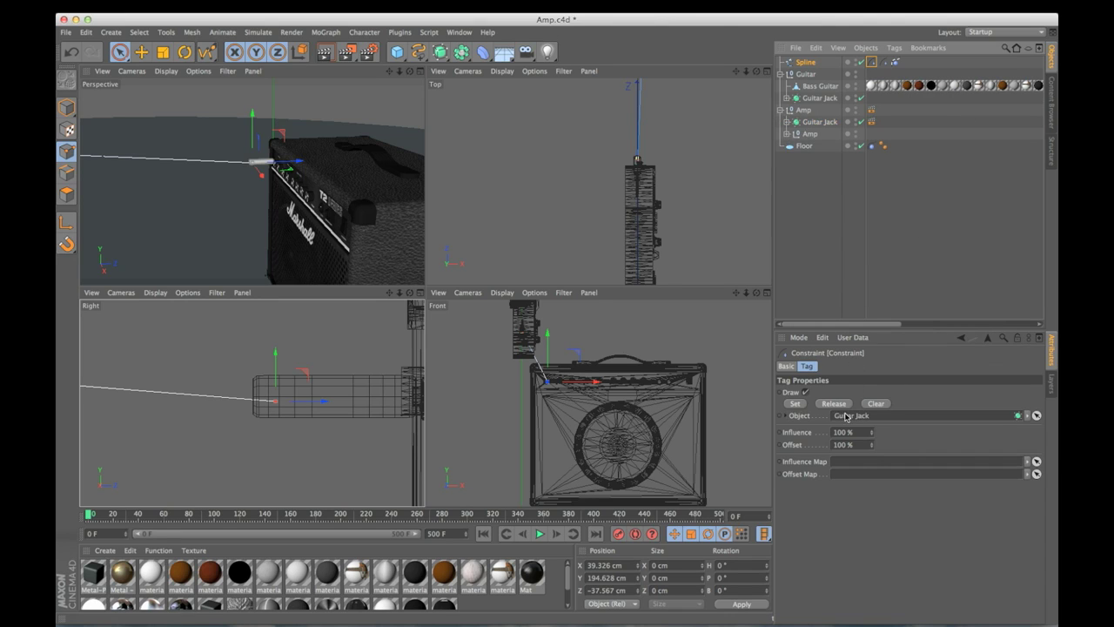
left_click(794, 405)
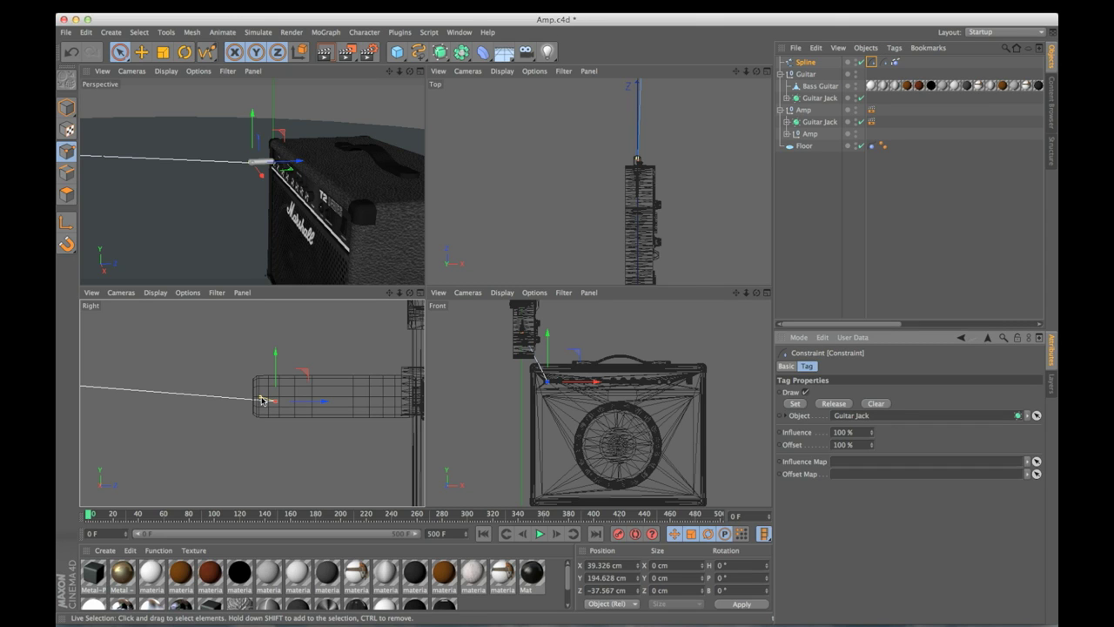
Step: Frame the guitar and amp in the Perspective view and play the simulation with both cord ends constrained
middle_click(332, 197)
right_click_drag(508, 208, 265, 240, "alt")
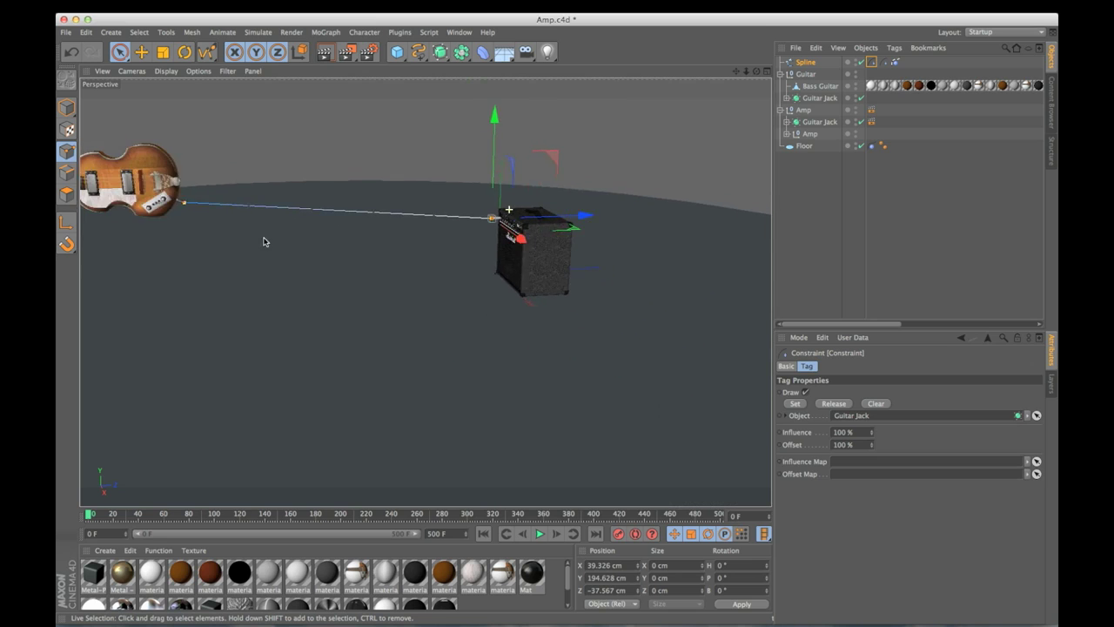
middle_click_drag(265, 240, 329, 259, "alt")
scroll(329, 258, "up", 1)
left_click(540, 534)
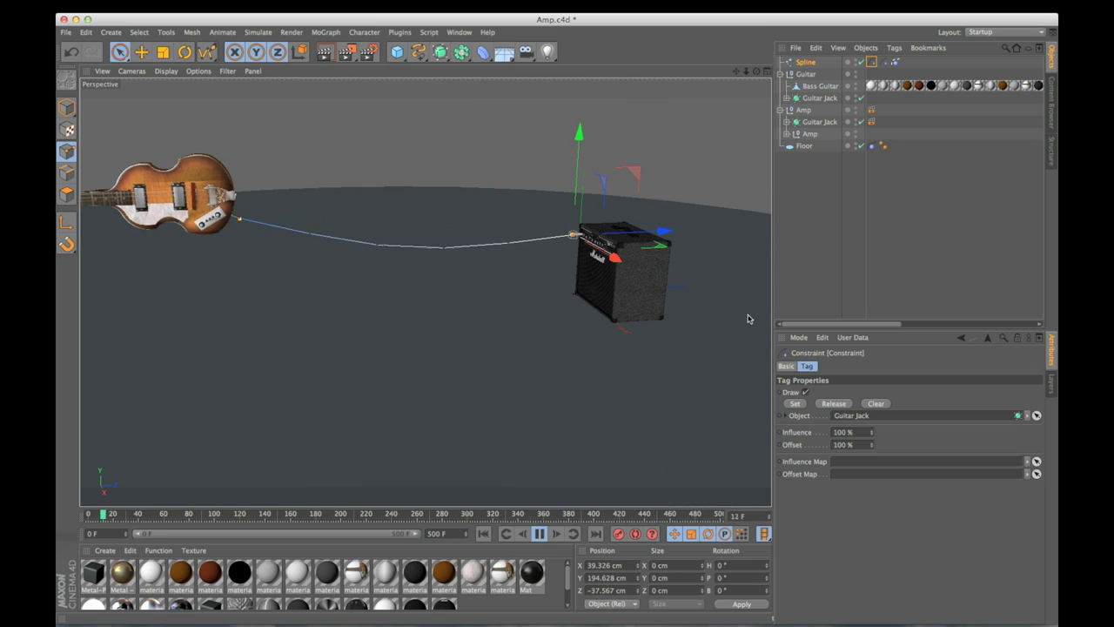
Step: Move the Guitar group along its X axis closer to the amp during playback, and return to frame 0
left_click(229, 209)
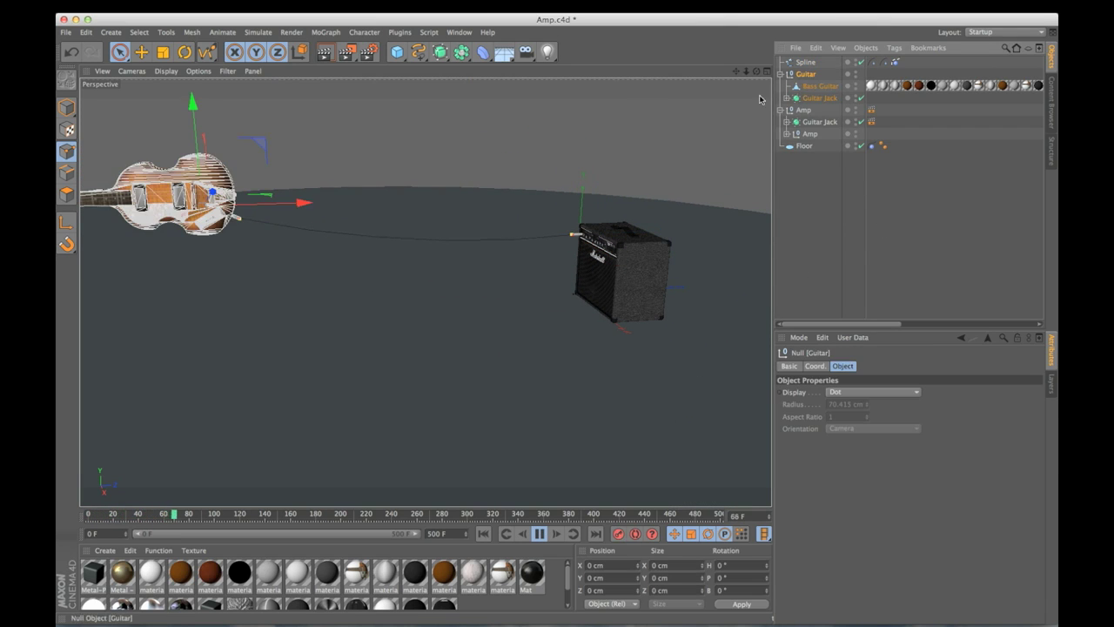
left_click_drag(303, 205, 374, 205)
left_click(811, 181)
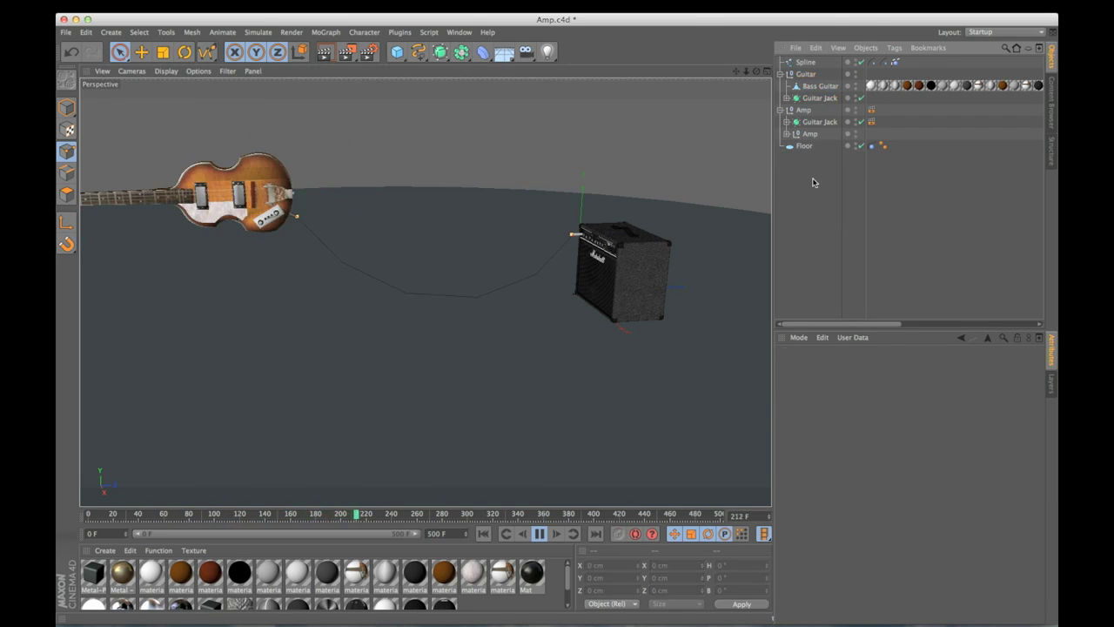
left_click(539, 534)
left_click(483, 533)
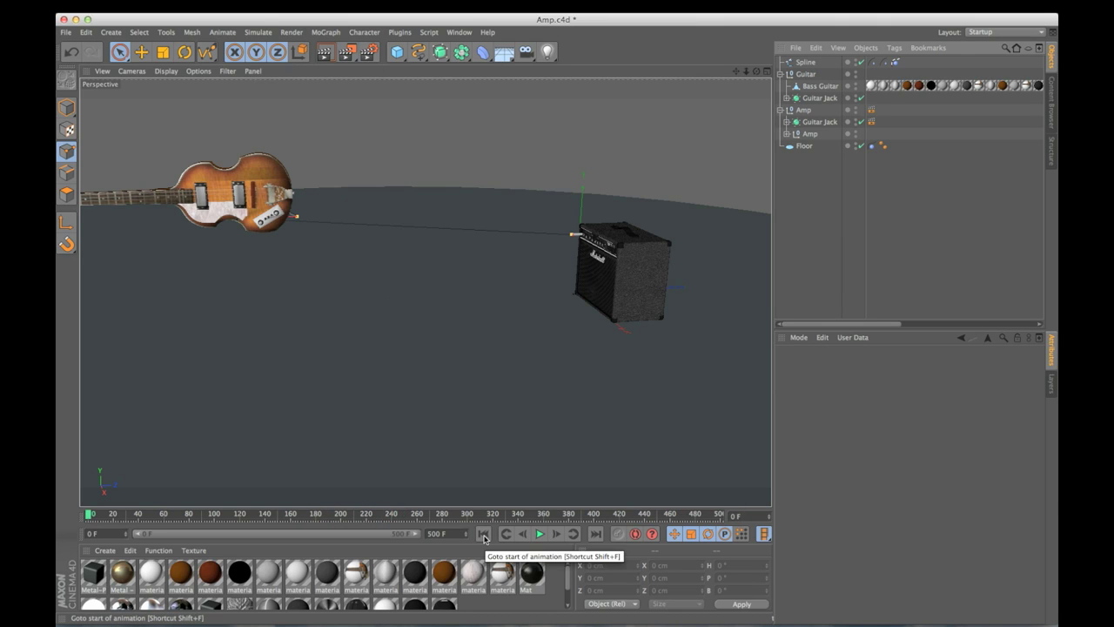
Step: Add a Sweep NURBS object to the scene
left_click(447, 54)
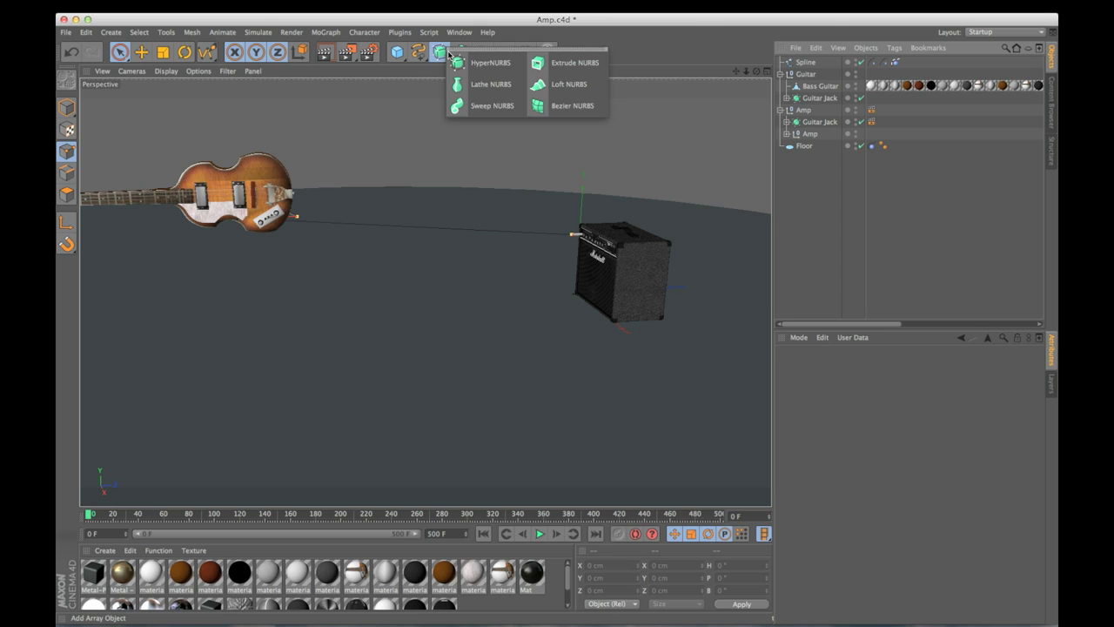
left_click(473, 107)
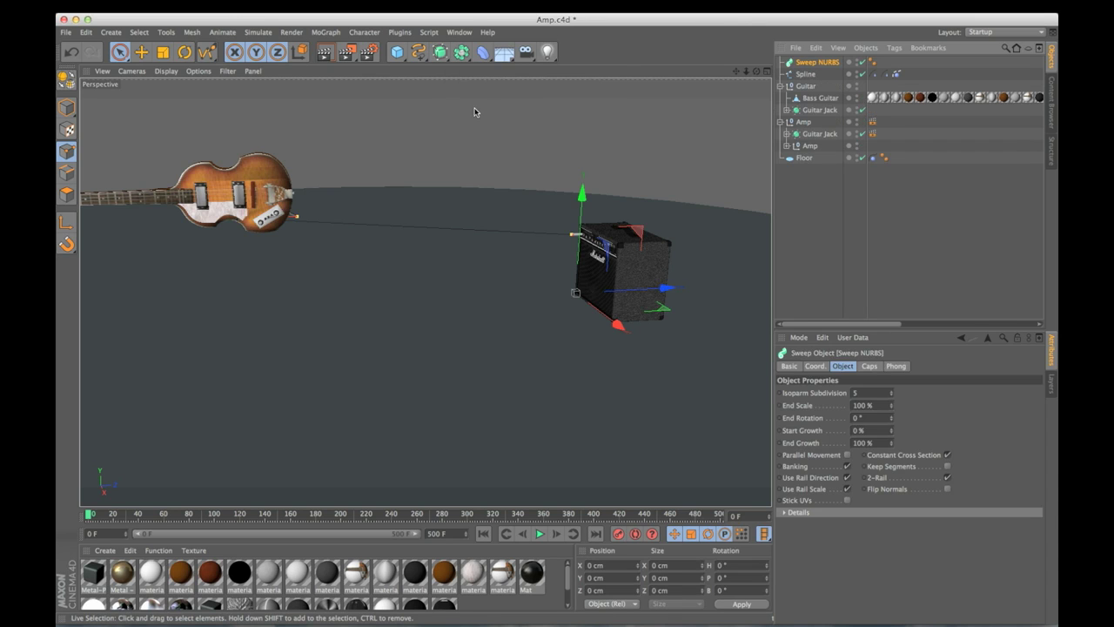
Step: Create a Circle spline and nest both it and the cord's Spline under the Sweep NURBS, with the Circle as profile
left_click(419, 52)
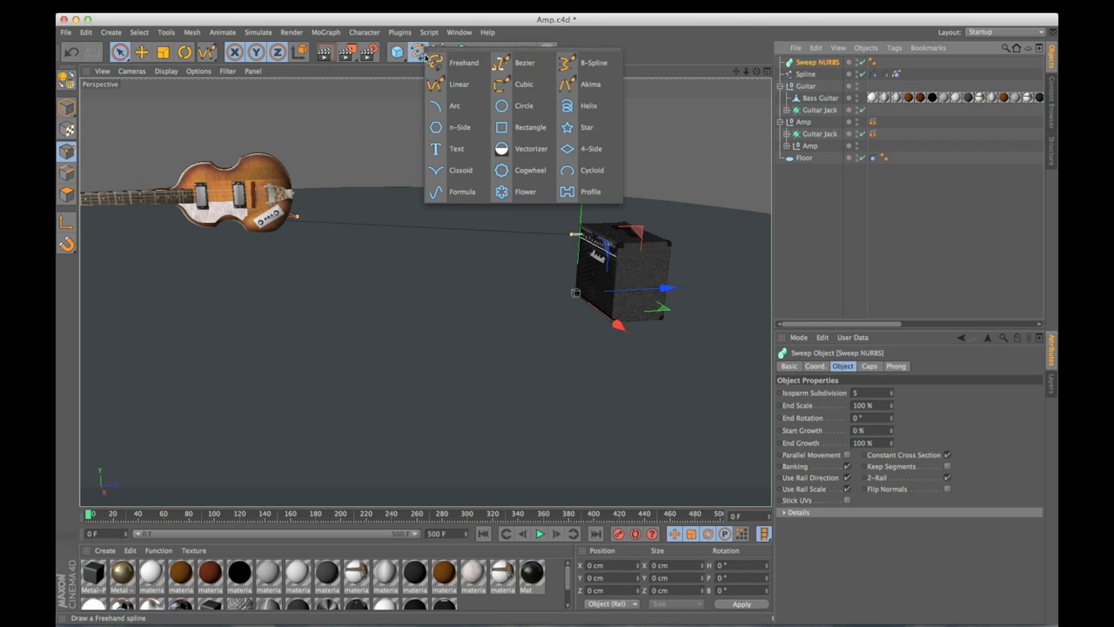
left_click(514, 105)
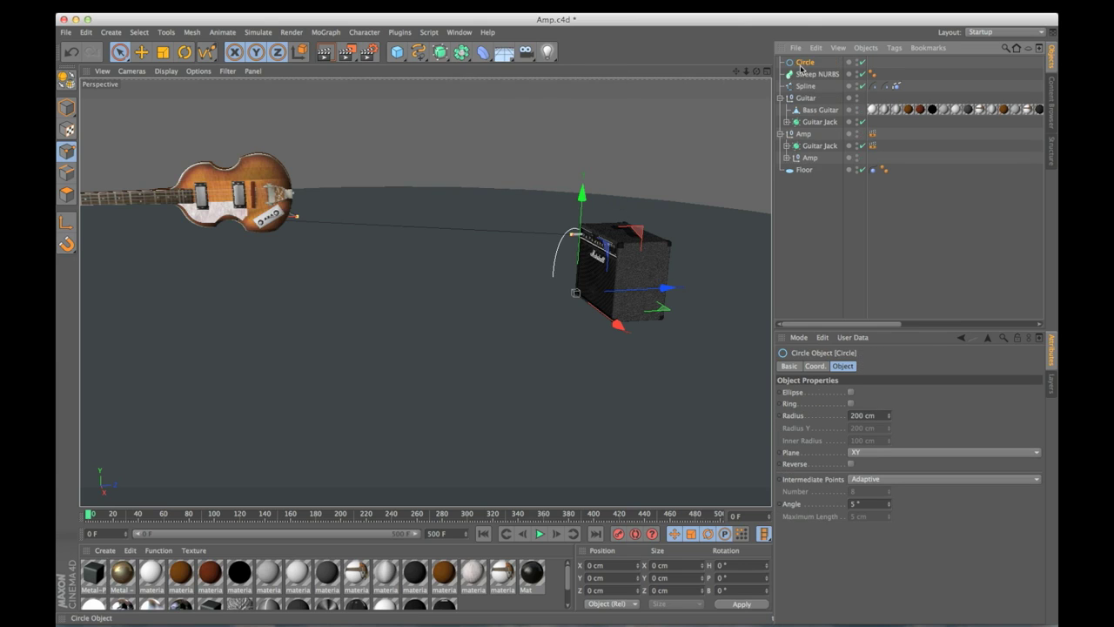
left_click_drag(803, 65, 805, 75)
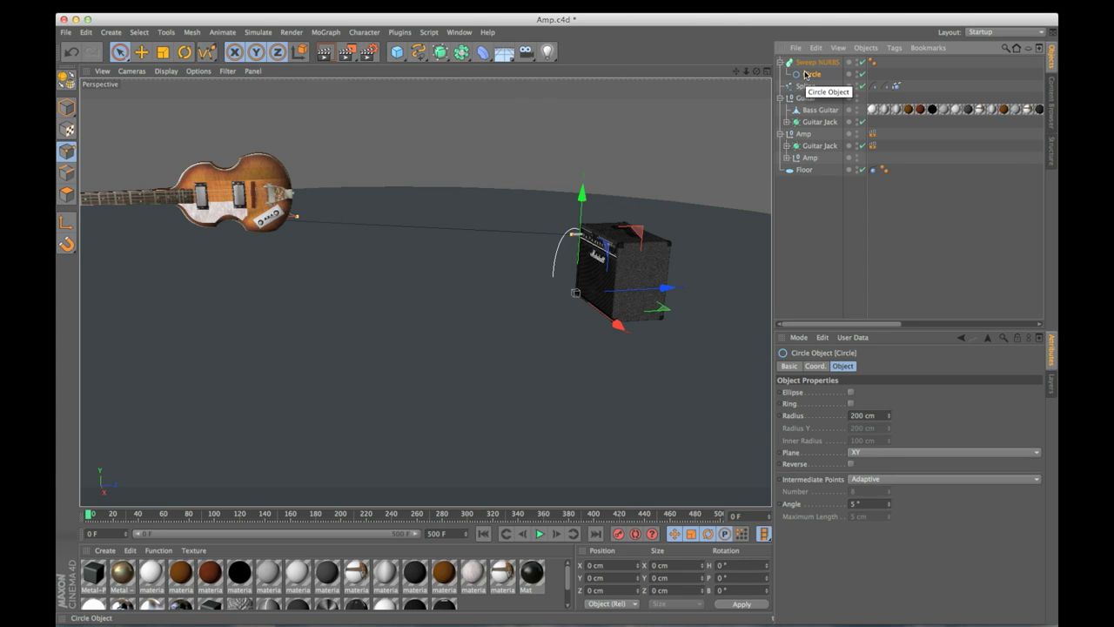
left_click_drag(806, 85, 808, 81)
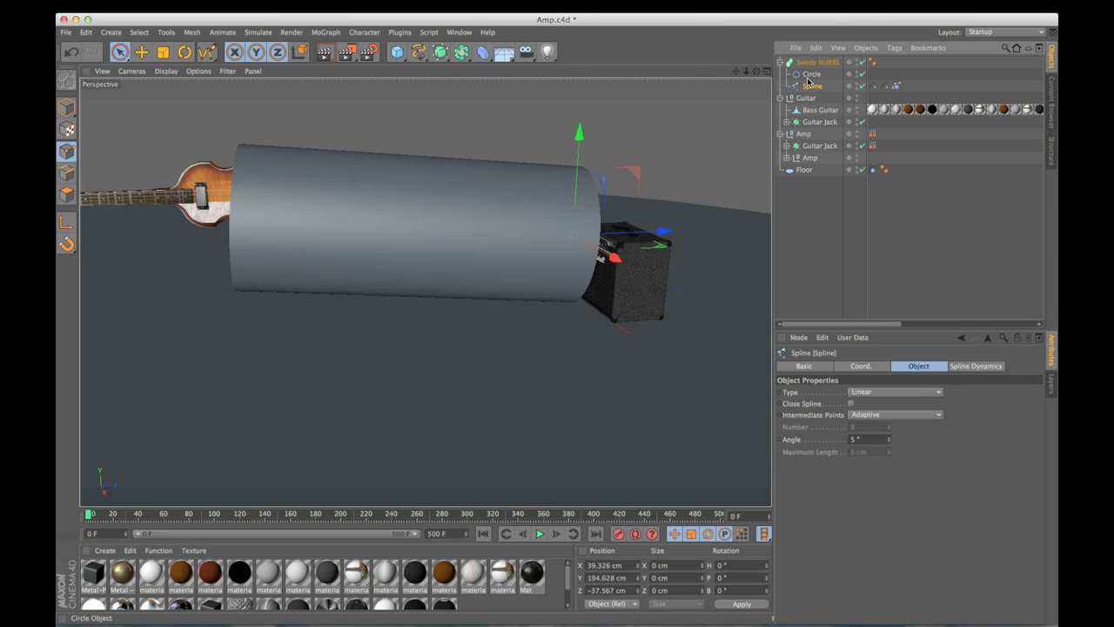
Step: Set the Circle's radius to 2 cm
left_click(808, 76)
left_click_drag(880, 415, 805, 411)
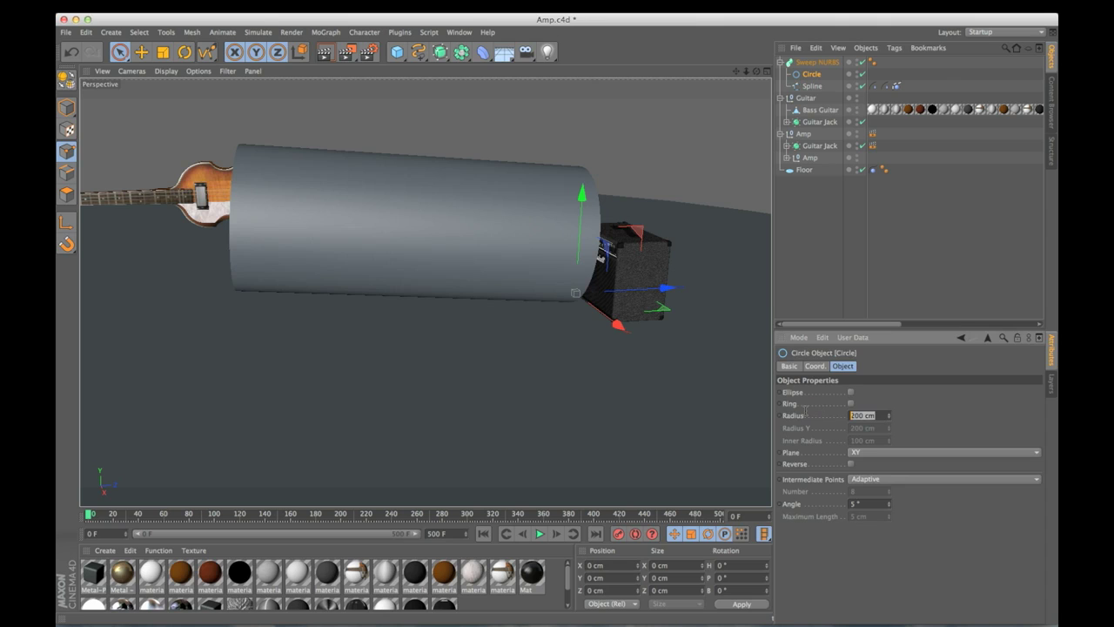
type("2")
key("Return")
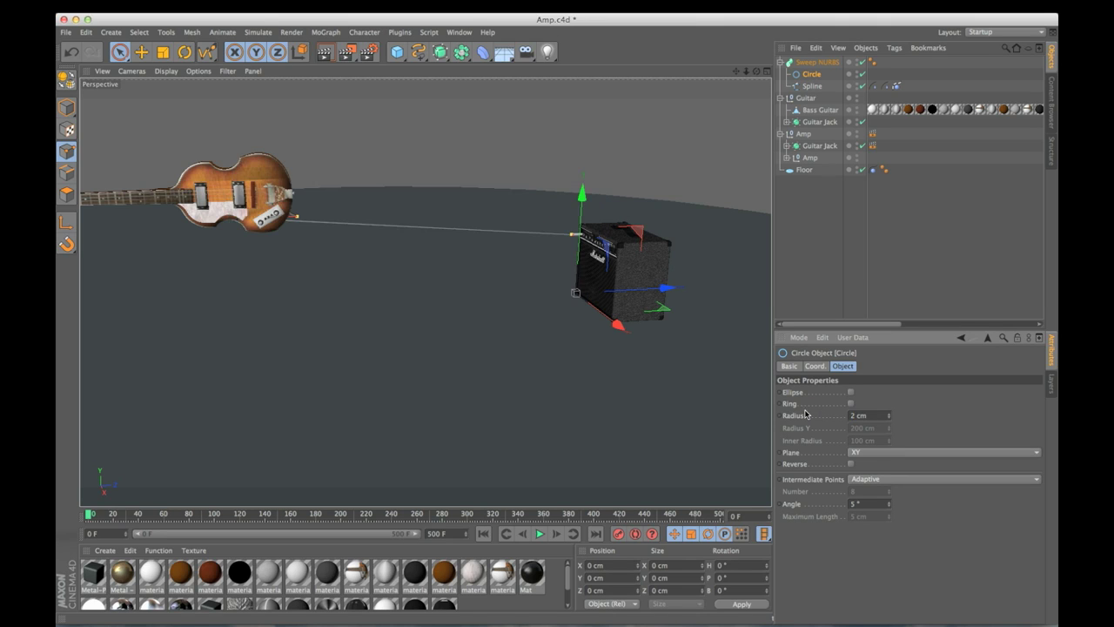
Step: Play the simulation and move the Guitar group slightly away from the amp along its X axis
left_click(540, 534)
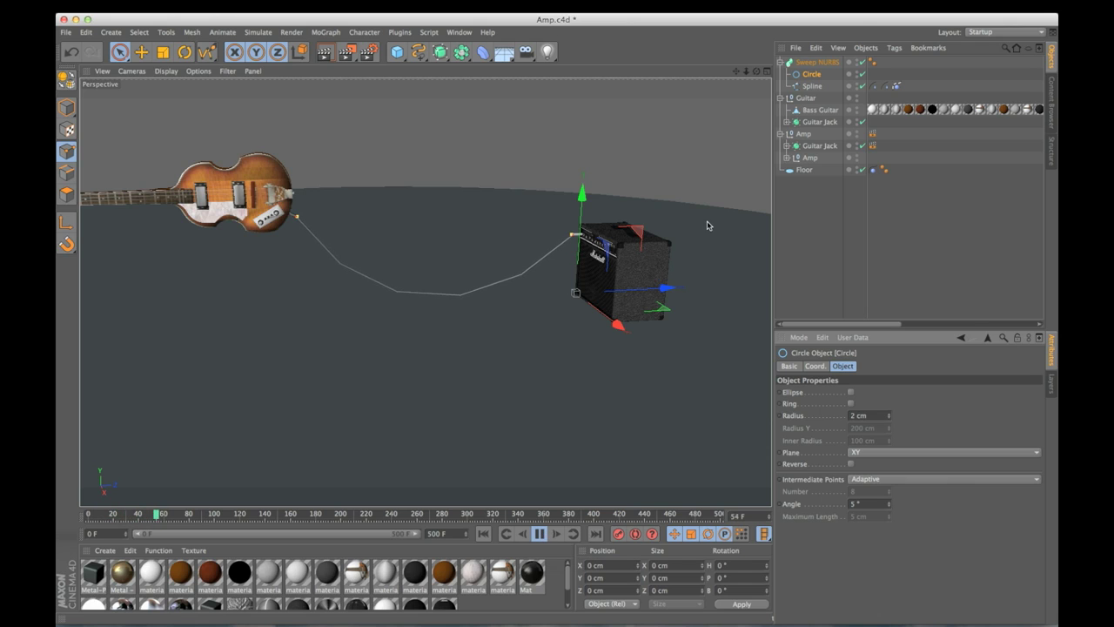
left_click(800, 102)
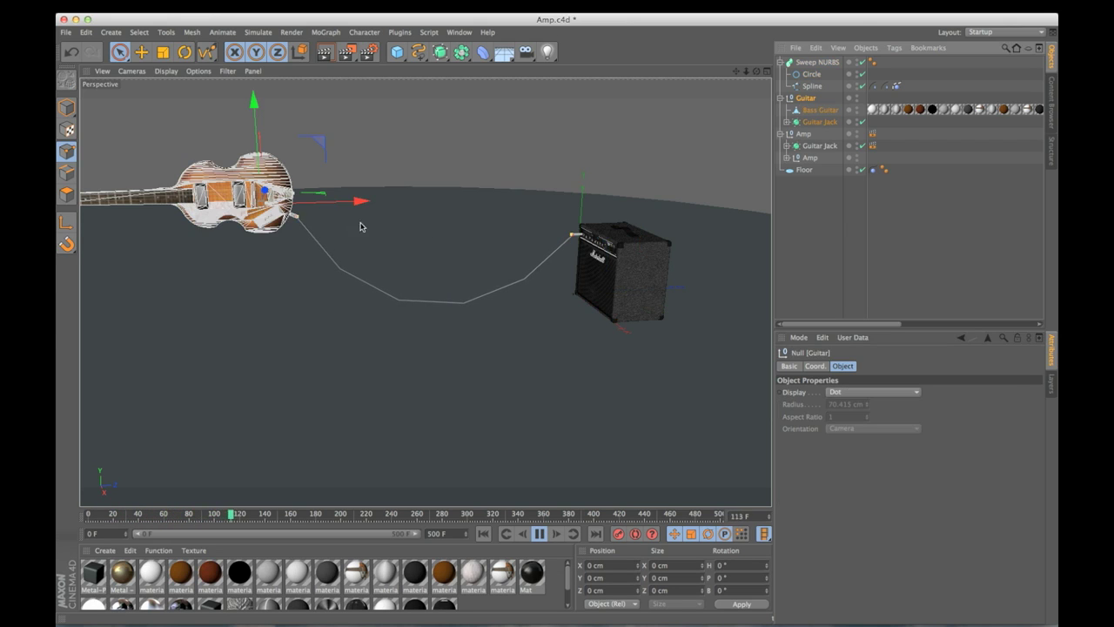
left_click_drag(355, 204, 344, 208)
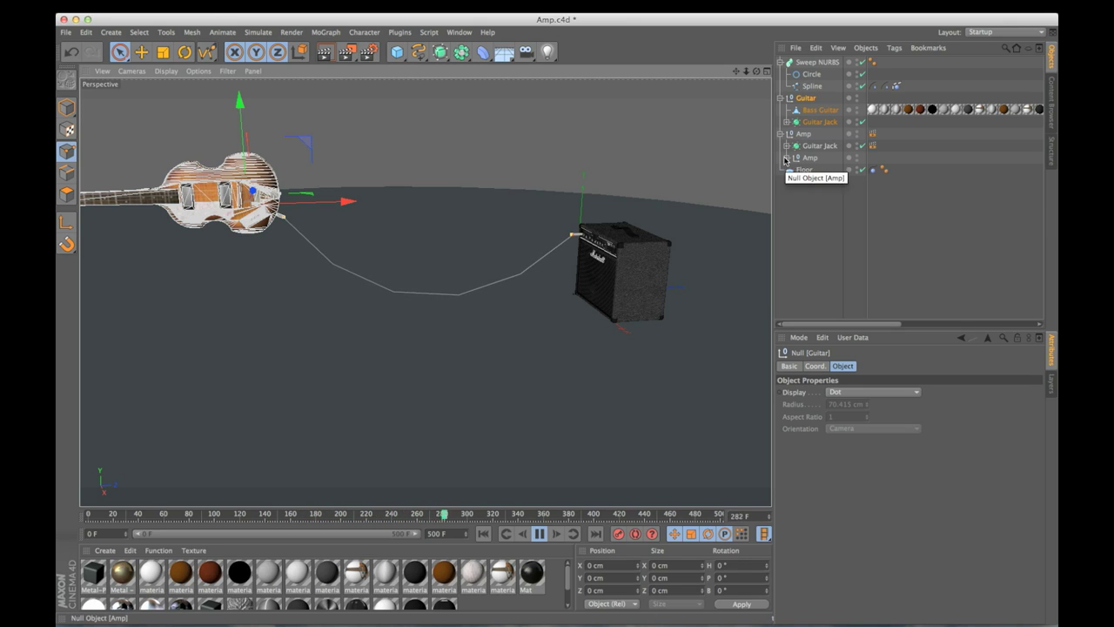
Step: Wrap the Sweep NURBS in a HyperNURBS parent to smooth the cord, and deselect everything
left_click(821, 63)
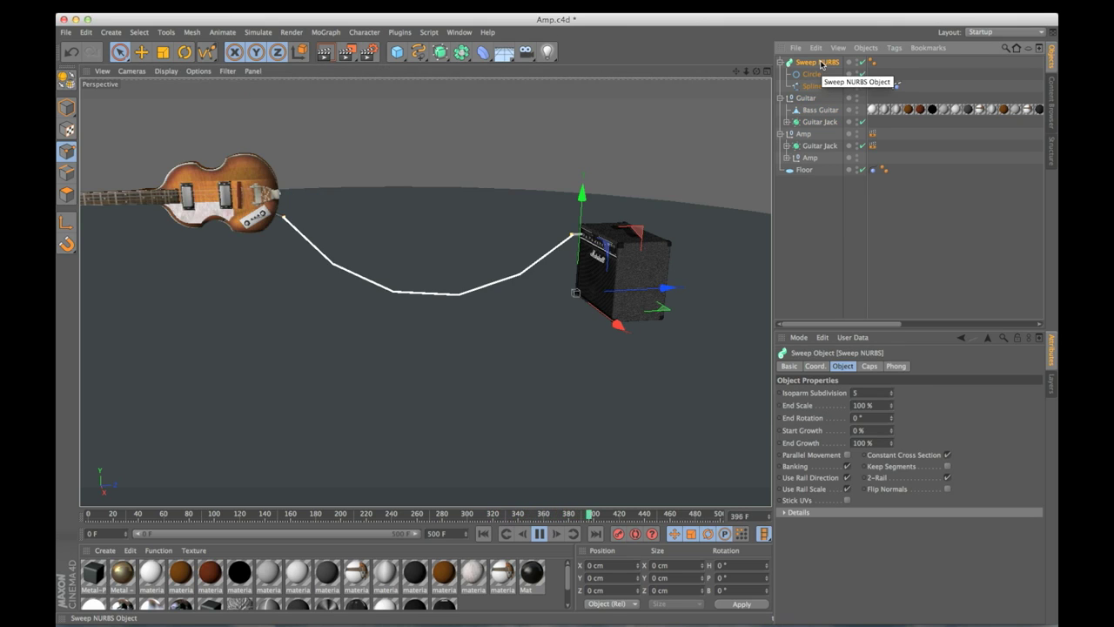
left_click(441, 52, "alt")
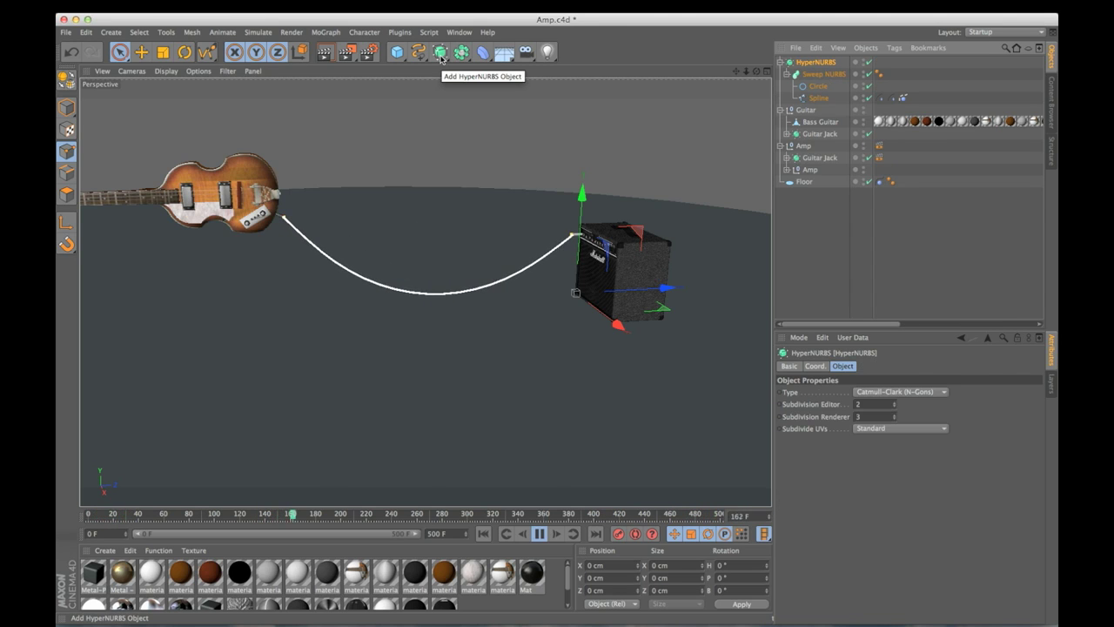
left_click(822, 226)
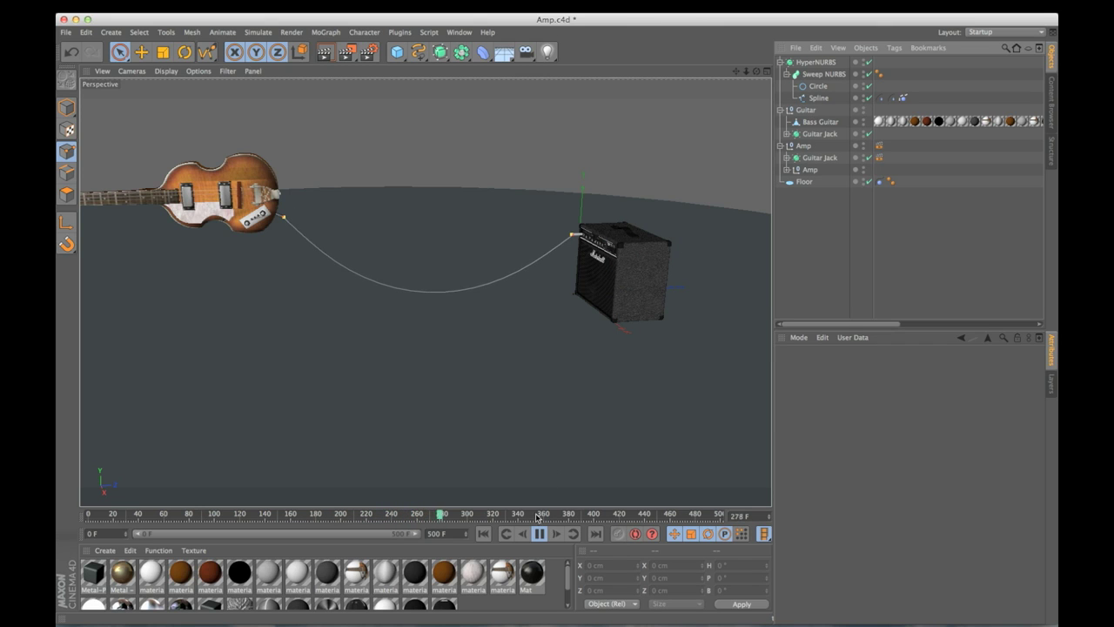
Step: Move the Guitar group around during playback to test how the smoothed cord reacts
left_click(263, 193)
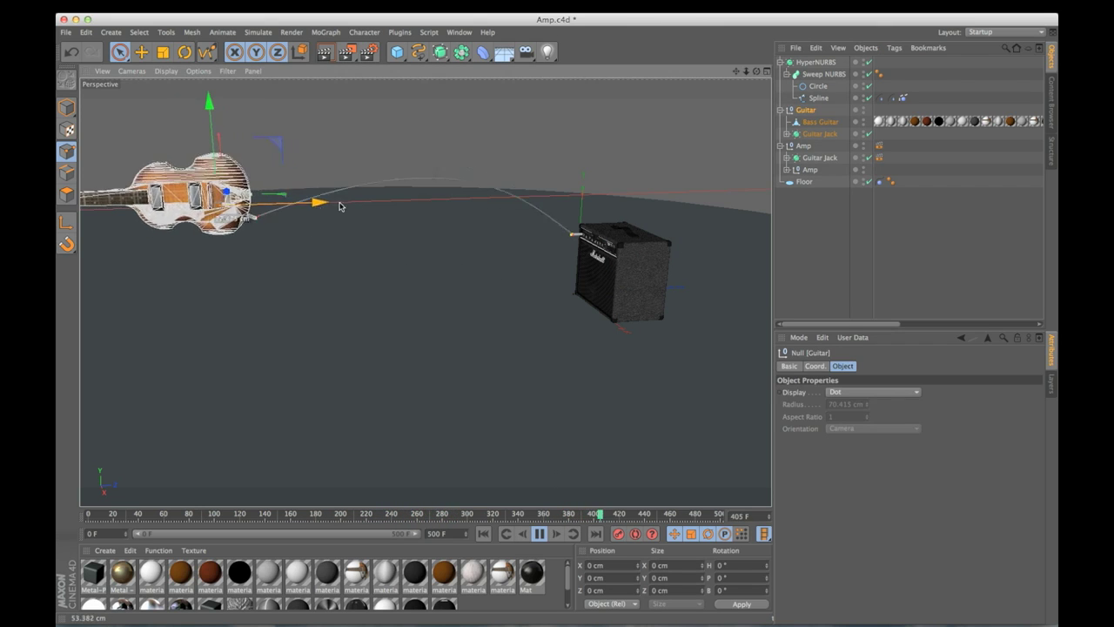
left_click_drag(328, 208, 311, 244, "alt")
left_click_drag(260, 194, 260, 199)
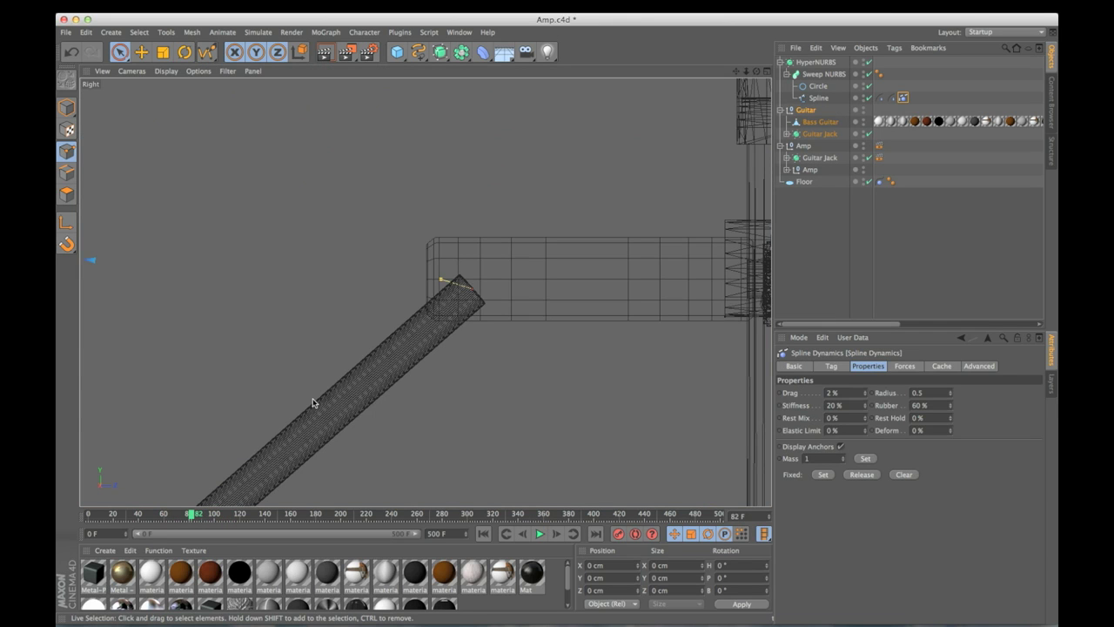
Step: Apply soft interpolation to the Spline's end point at the amp's jack in the Right view
scroll(313, 402, "down", 5)
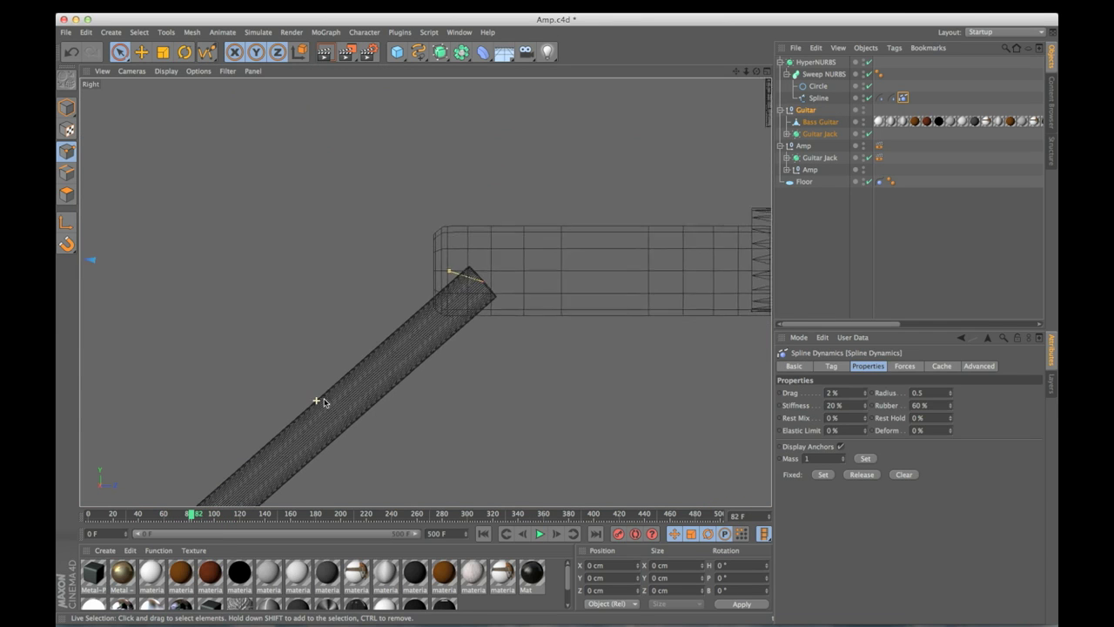
scroll(356, 391, "down", 3)
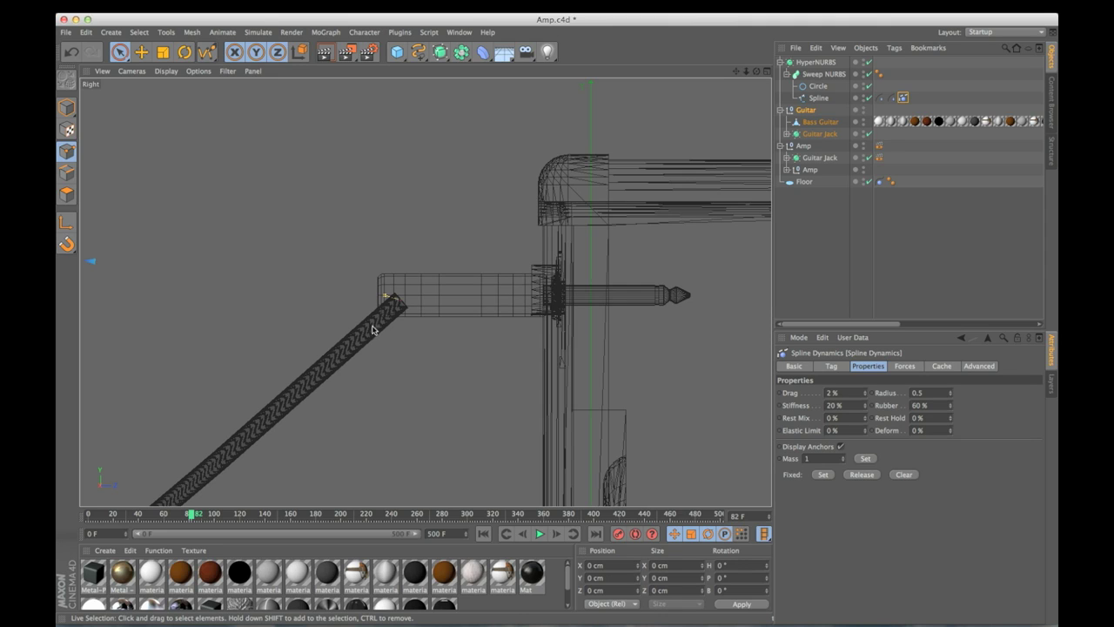
left_click(818, 98)
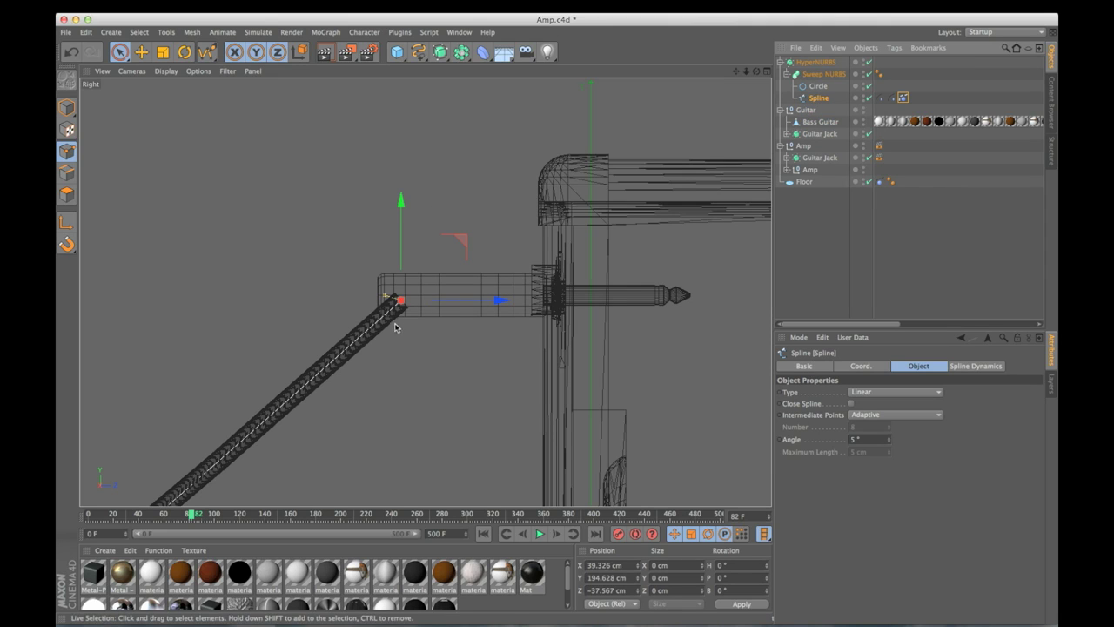
right_click(401, 301)
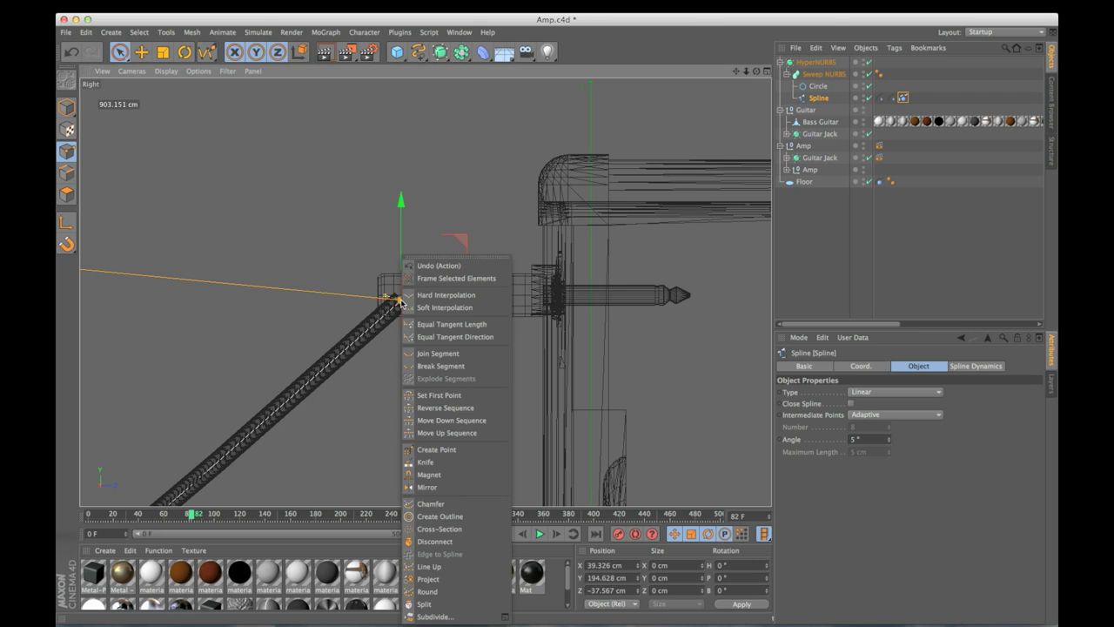
left_click(444, 308)
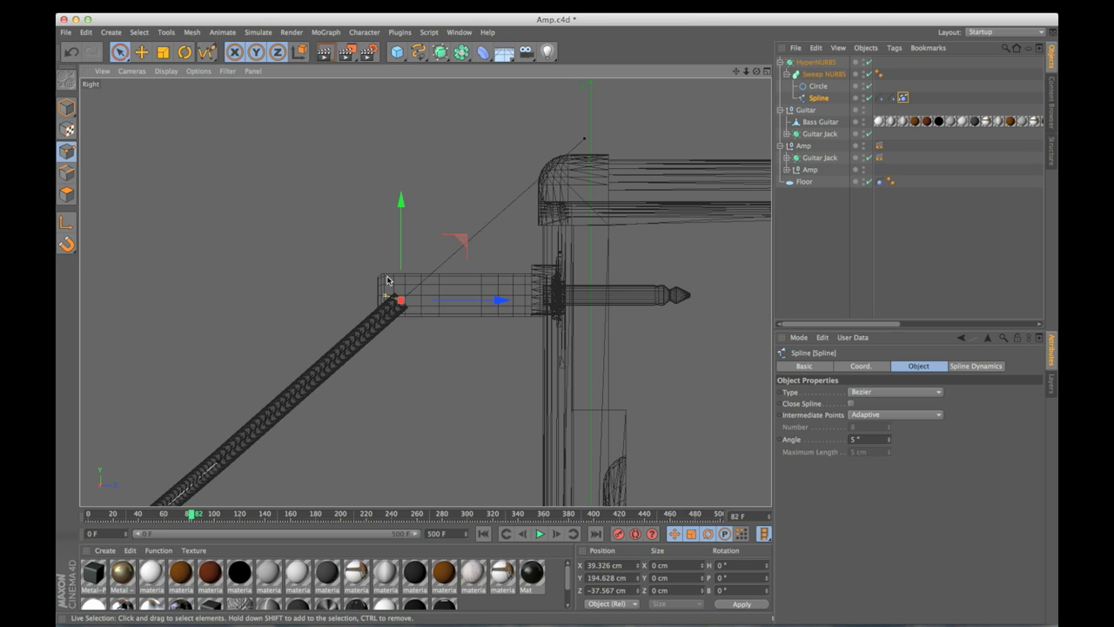
Step: Rotate the amp-end point's tangents in the Right and Front views until they line up with the amp's jack
key("r")
left_click_drag(430, 245, 445, 288)
middle_click(446, 288)
middle_click(661, 370)
scroll(394, 290, "up", 8)
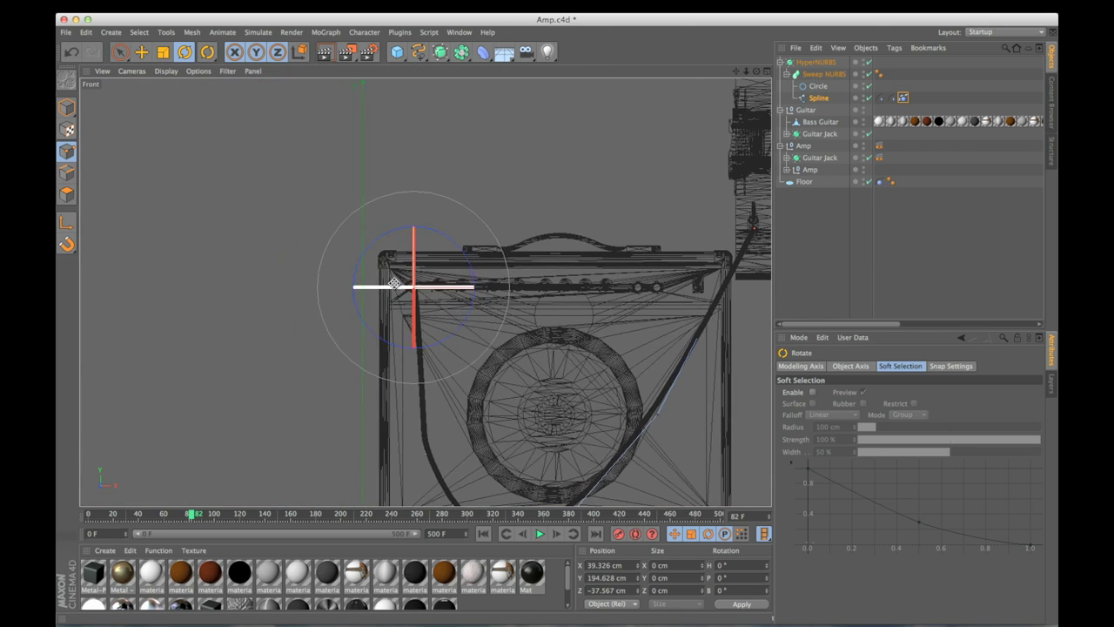
mouse_move(529, 291)
left_mouse_down()
mouse_move(510, 294)
mouse_move(519, 296)
left_mouse_up()
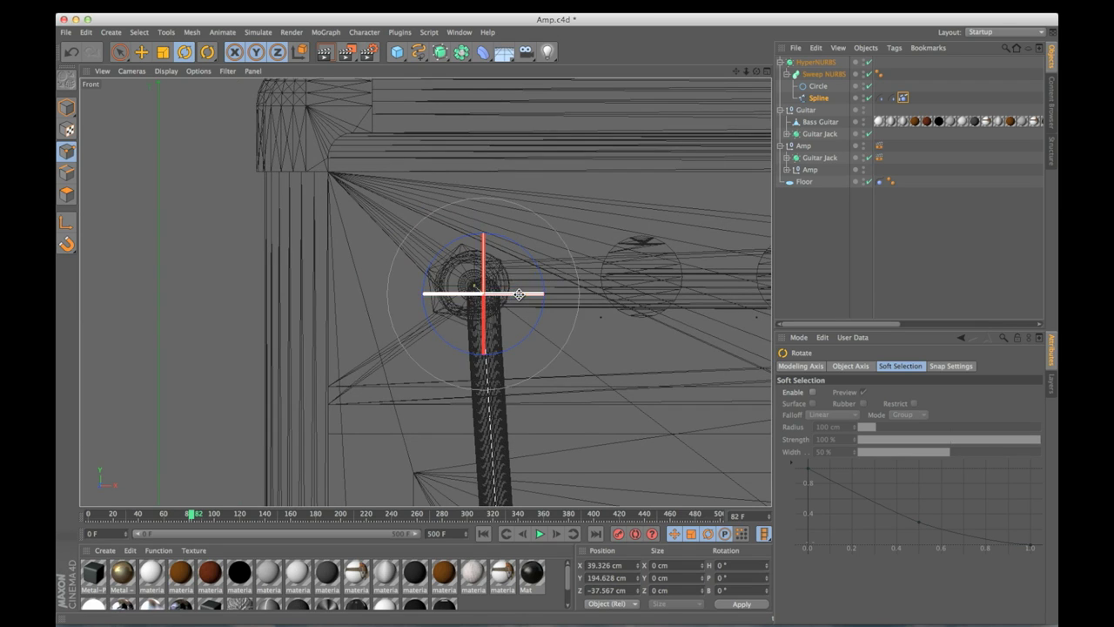
middle_click(522, 298)
middle_click(321, 218)
middle_click(335, 262)
middle_click(329, 347)
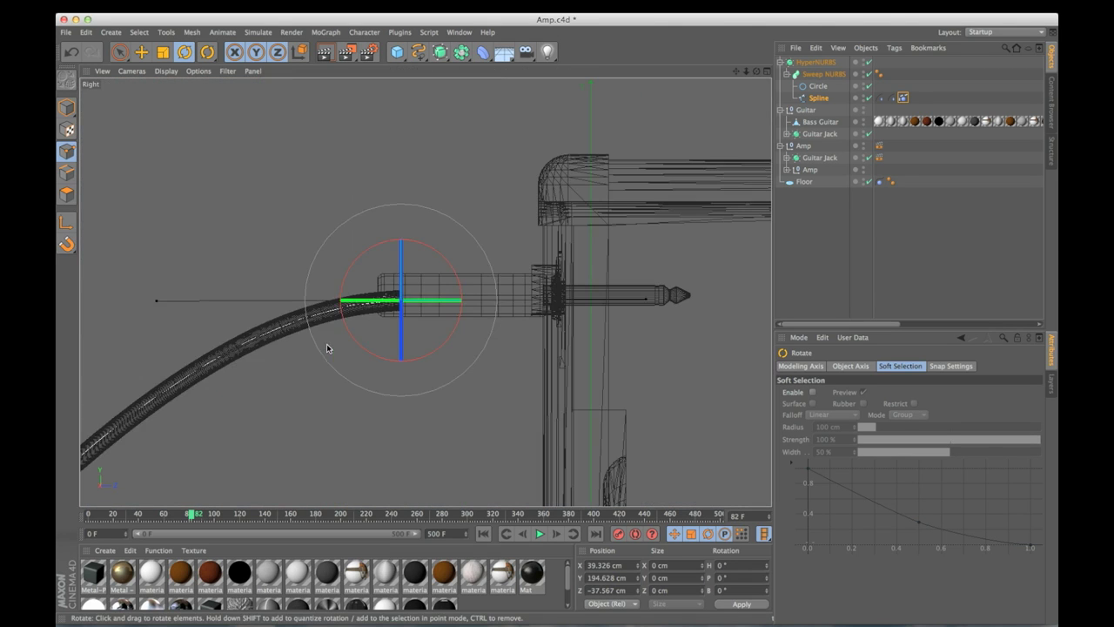
Step: Play the simulation and examine how the cord leaves the amp's jack in the Right view
left_click(539, 534)
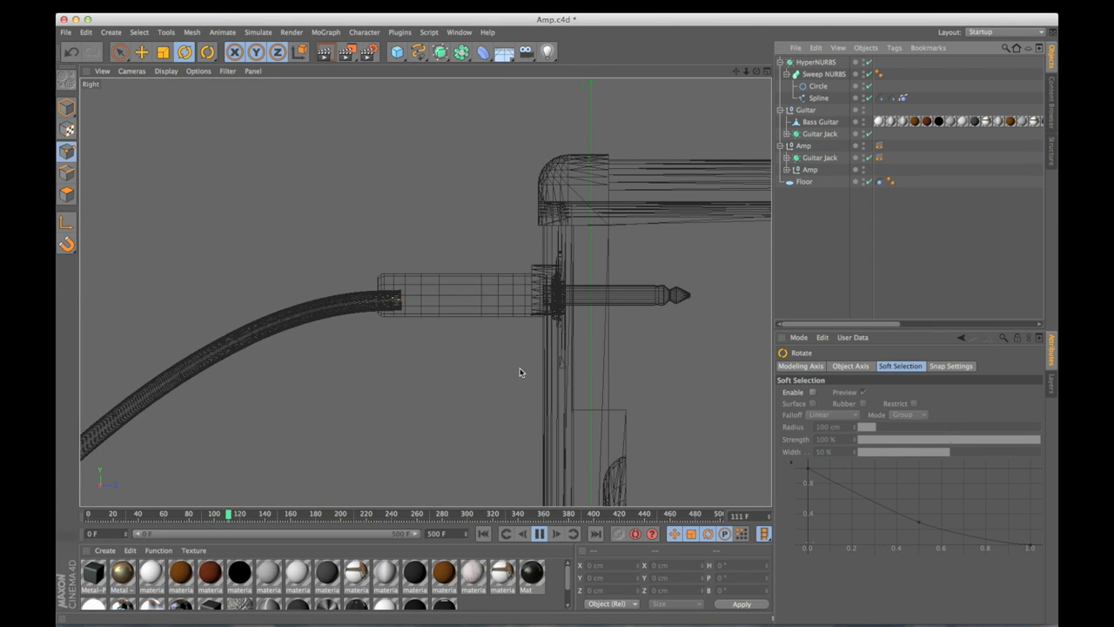
right_click_drag(521, 370, 323, 404, "alt")
middle_click_drag(382, 439, 452, 340, "alt")
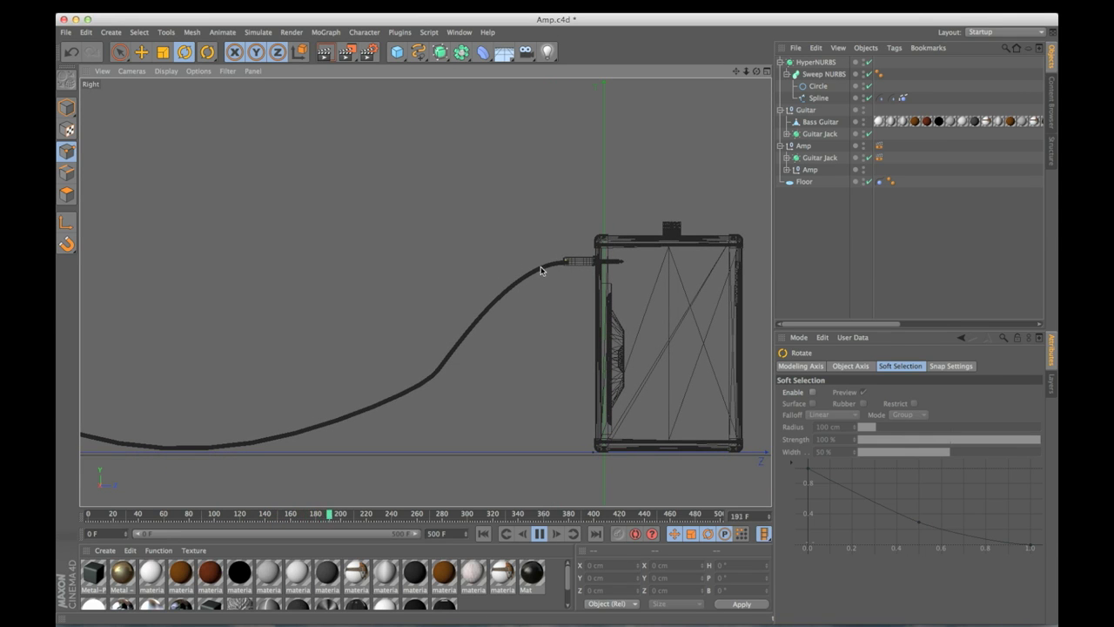
Step: Apply soft interpolation to the Spline's end point at the guitar's jack and rotate its tangents in line with that jack
middle_click_drag(261, 332, 767, 406, "alt")
scroll(365, 308, "up", 10)
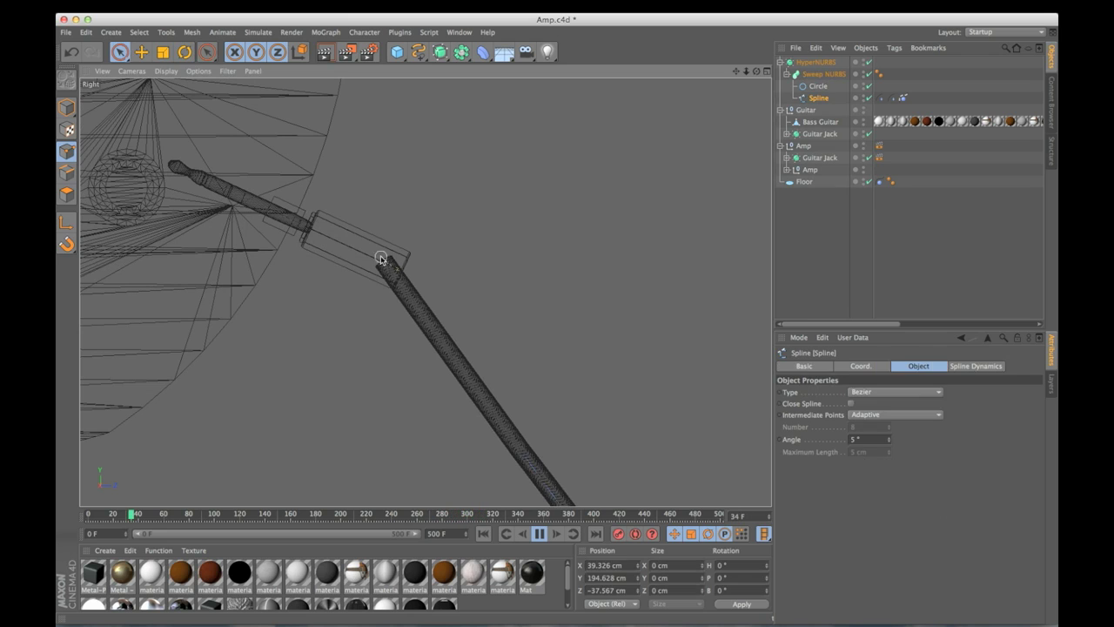
left_click(383, 262)
right_click(383, 262)
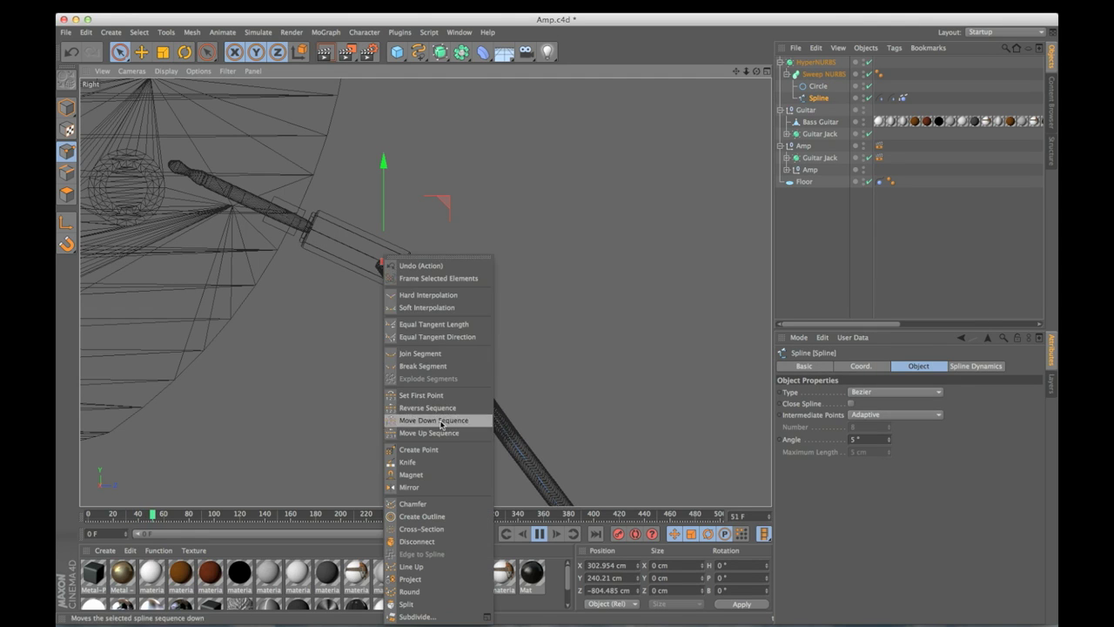
left_click(415, 295)
key("r")
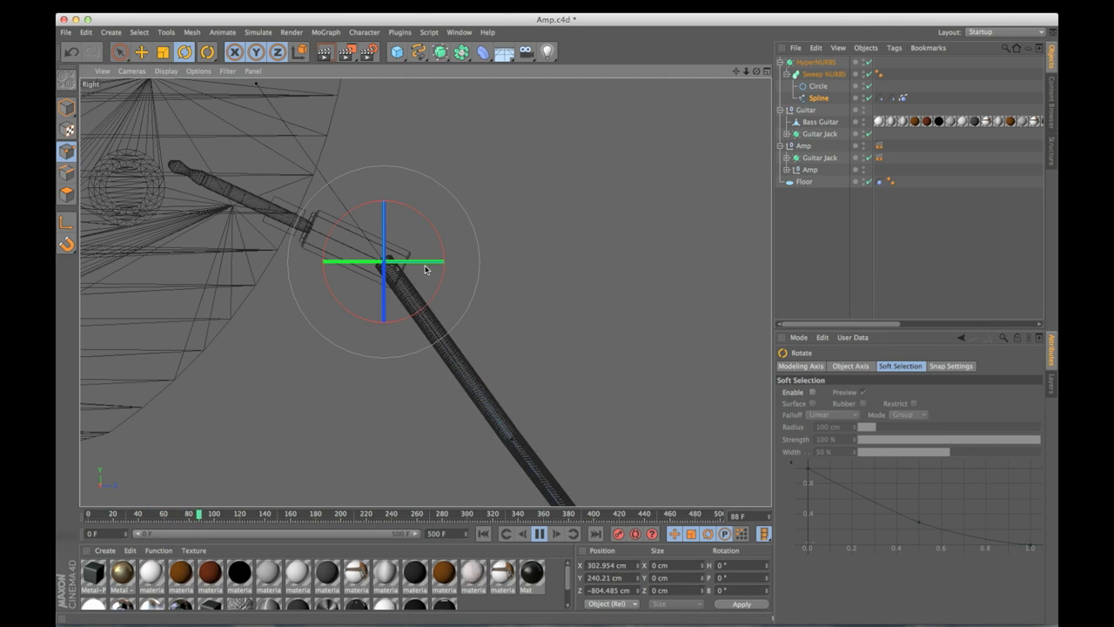
left_click_drag(444, 249, 433, 221)
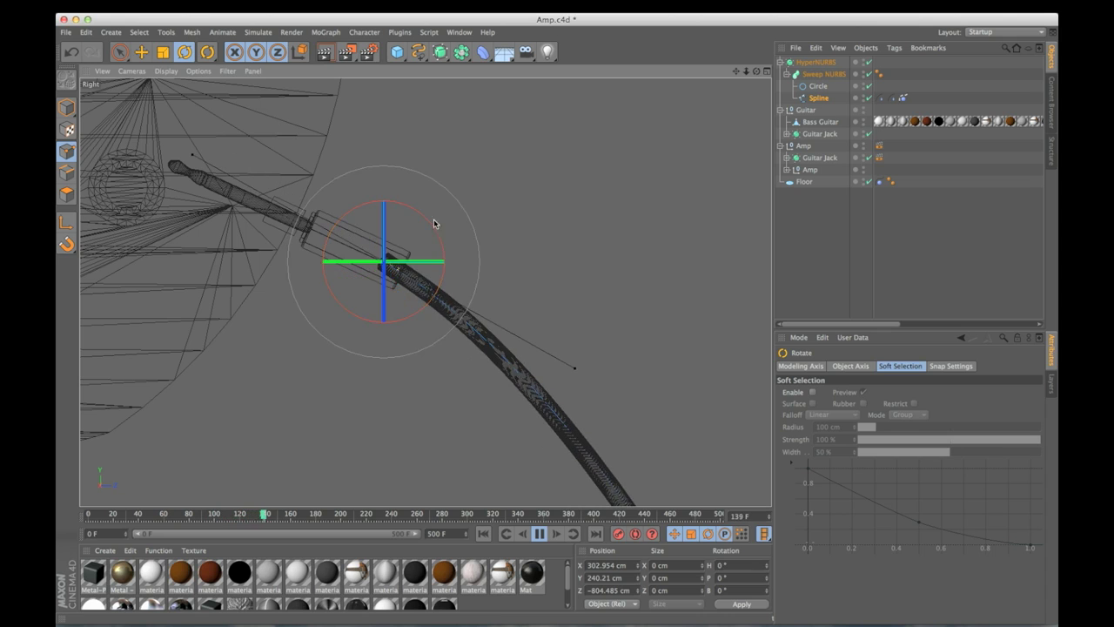
Step: Examine the cord between guitar and amp in the Perspective view during playback, and select the Guitar group
right_click_drag(639, 267, 418, 279, "alt")
middle_click_drag(644, 301, 305, 274, "alt")
right_click_drag(530, 270, 436, 274, "alt")
middle_click_drag(505, 281, 402, 290, "alt")
middle_click(498, 266)
middle_click(230, 180)
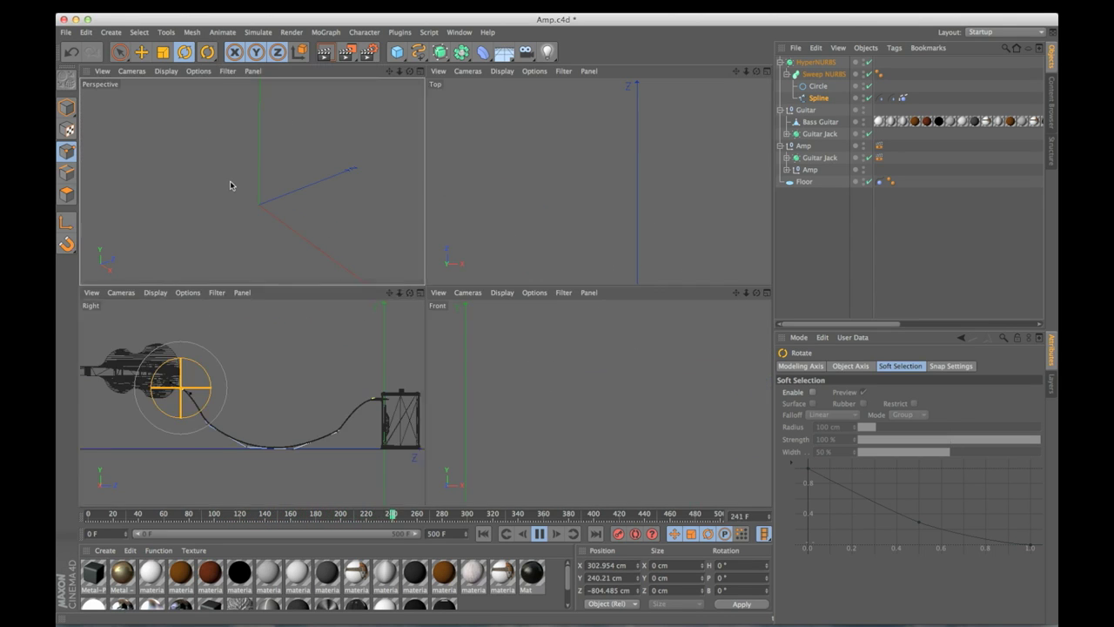
left_click(827, 249)
right_click_drag(404, 252, 312, 271, "alt")
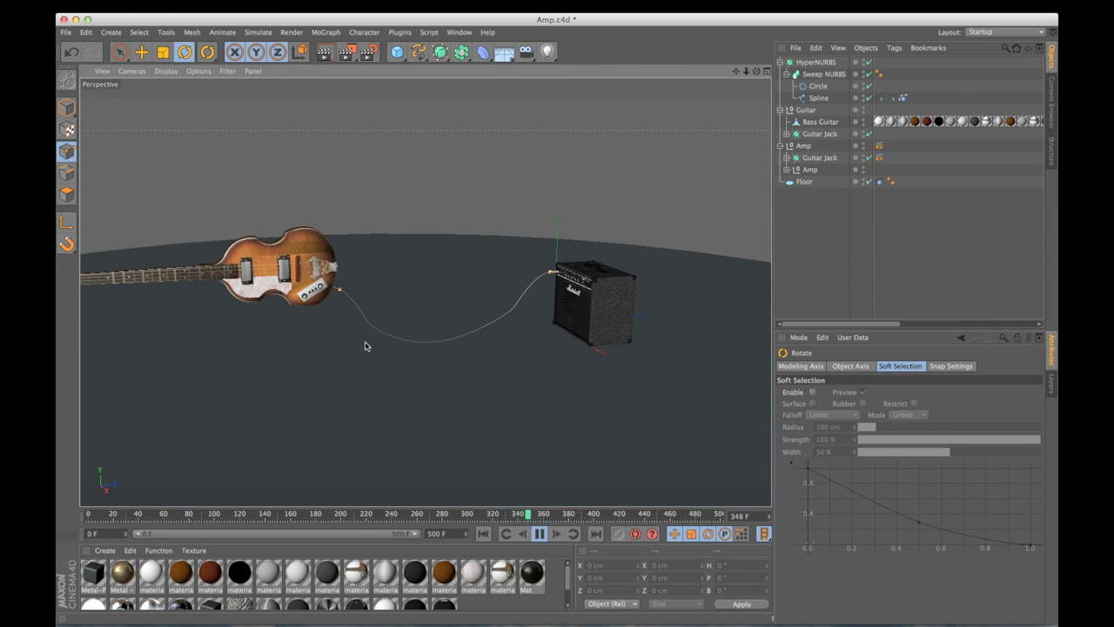
left_click(871, 108)
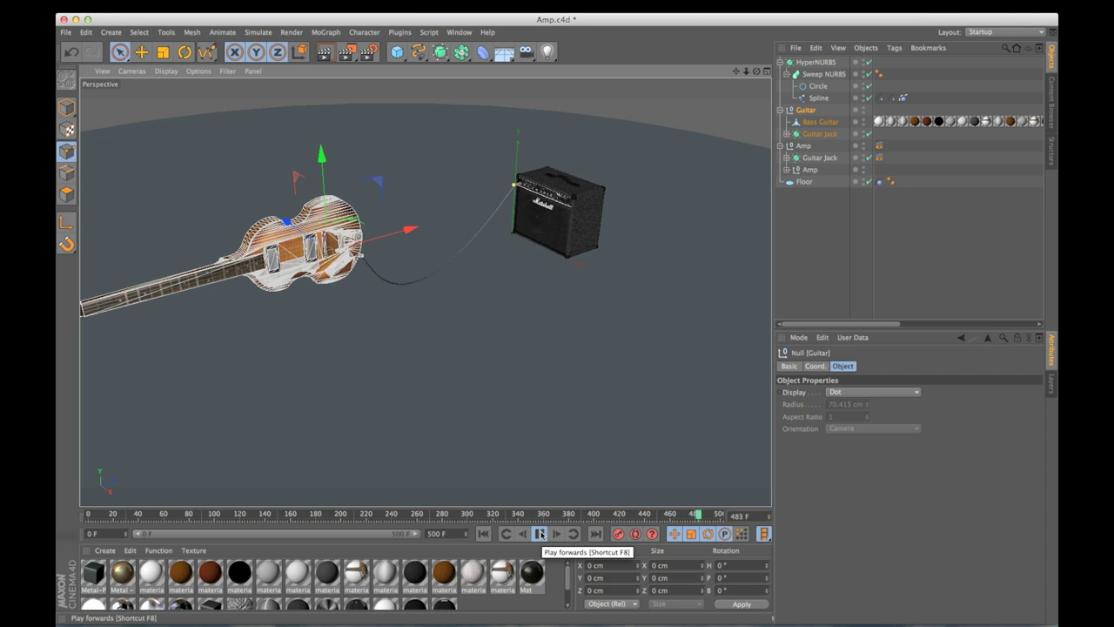
Step: Display the physical properties of the Spline's Spline Dynamics tag, such as drag, stiffness and rubber
left_click(419, 52)
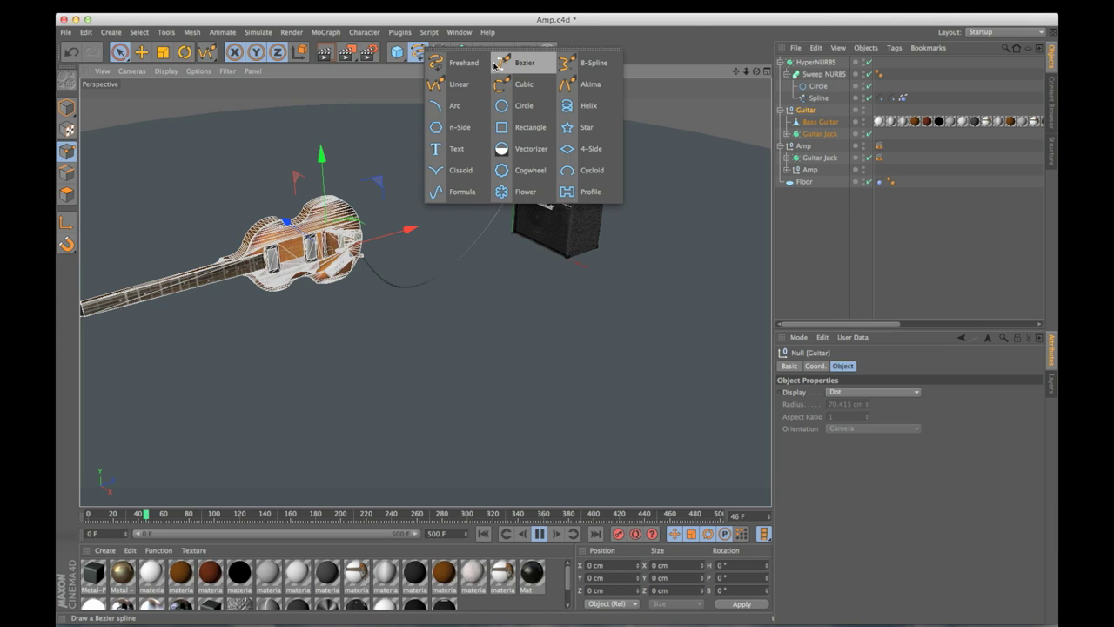
left_click(903, 98)
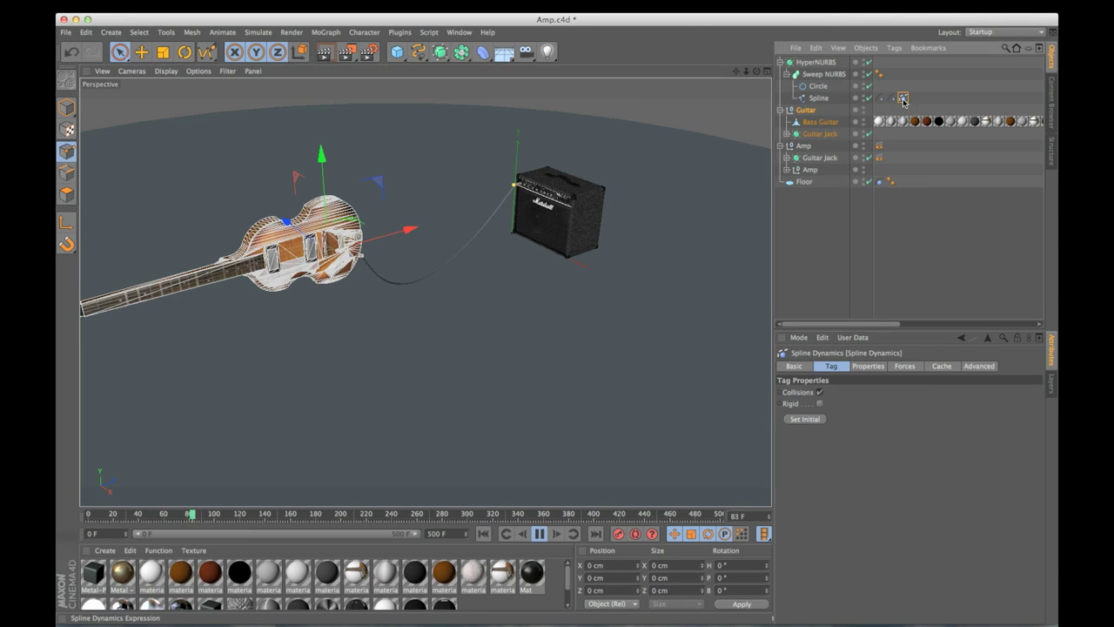
left_click(868, 366)
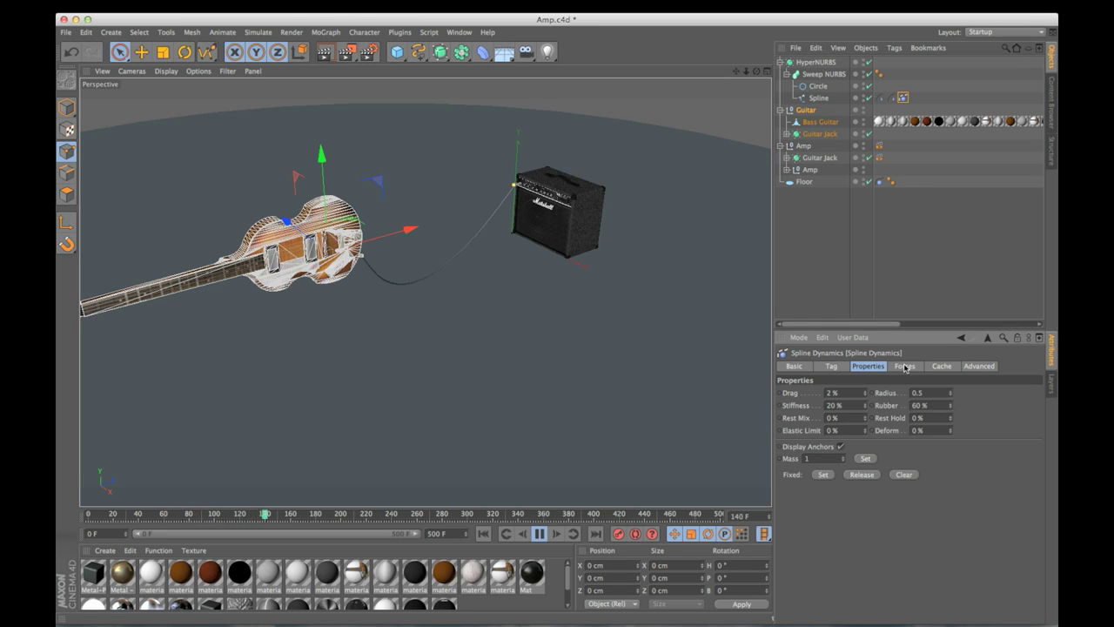